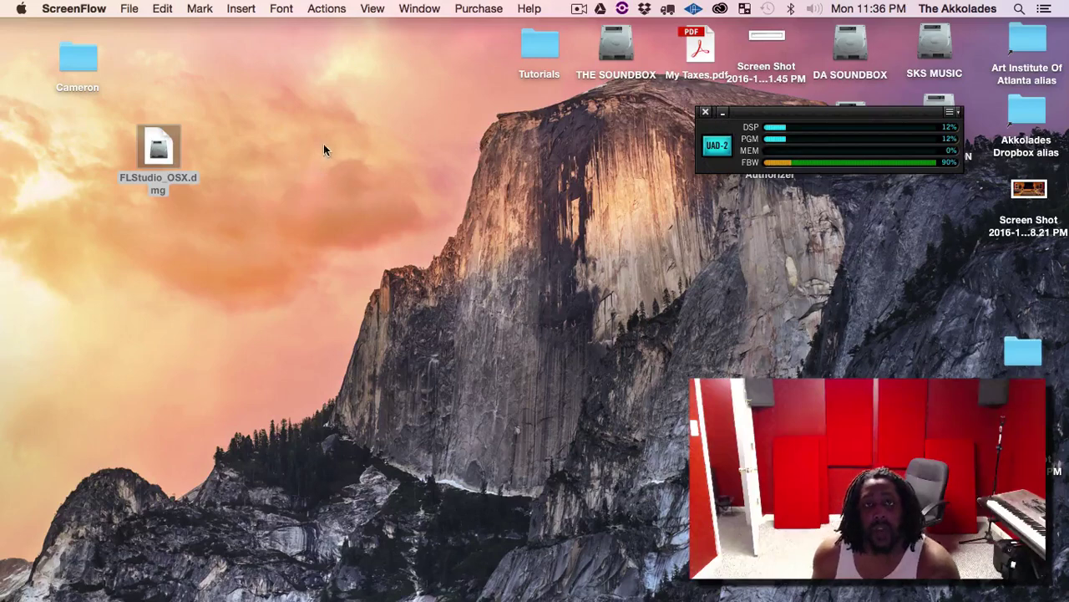
Mount the FLStudio_OSX.dmg disk image and move the FL volume window right.
left_click(158, 150)
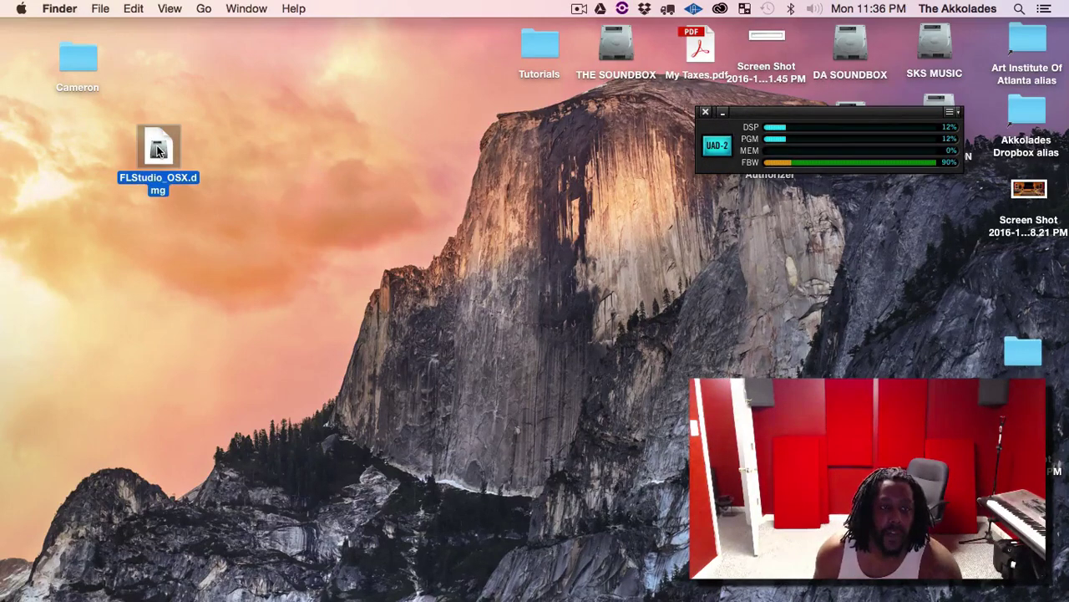
double_click(158, 150)
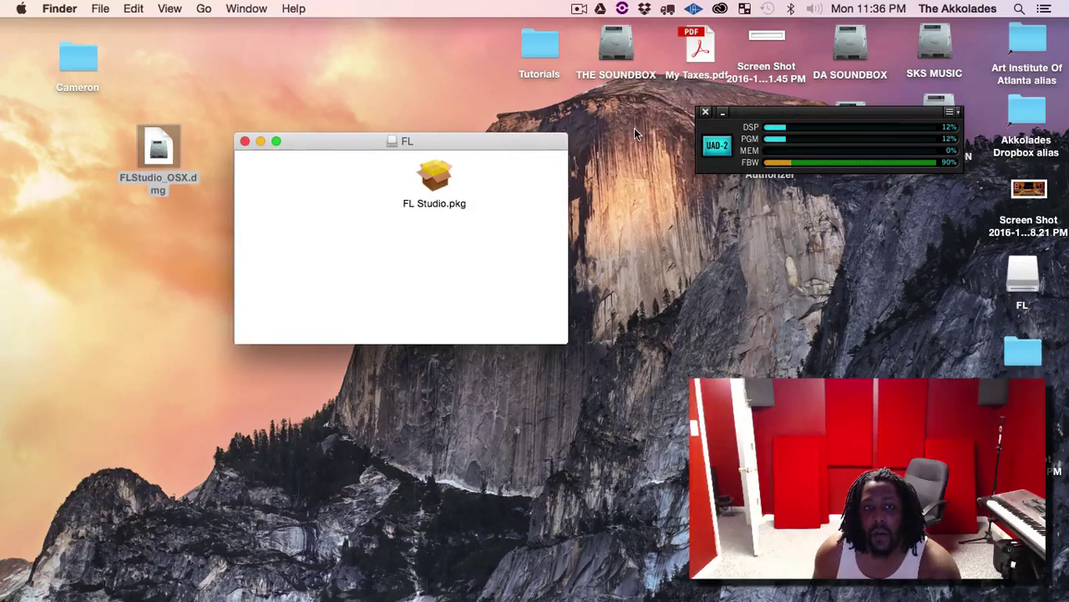
left_click_drag(492, 133, 531, 125)
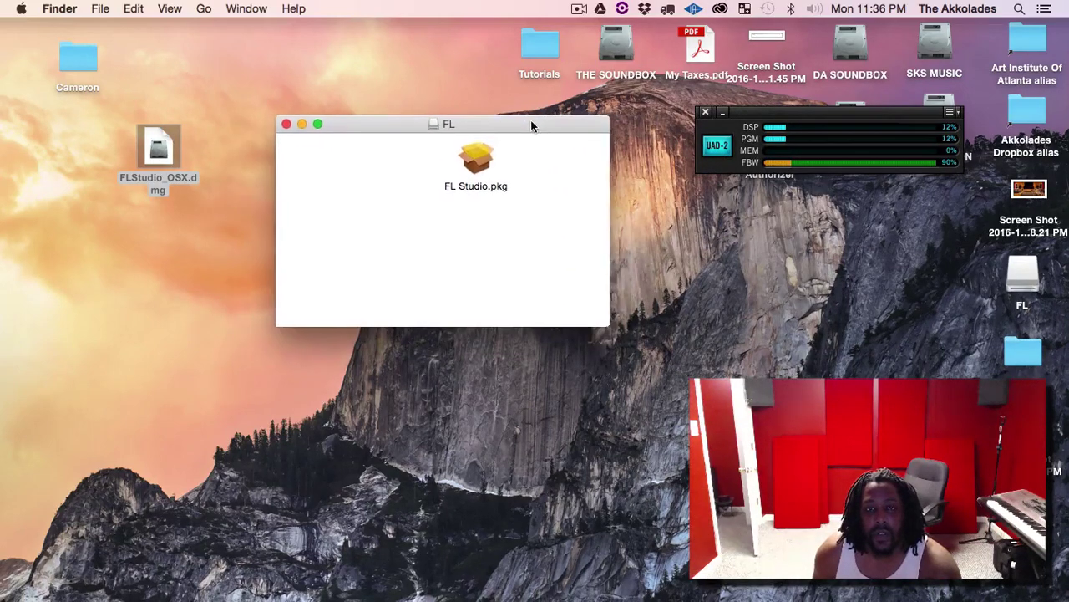
Open FL Studio.pkg despite the unidentified-developer block and bring the installer forward.
double_click(475, 159)
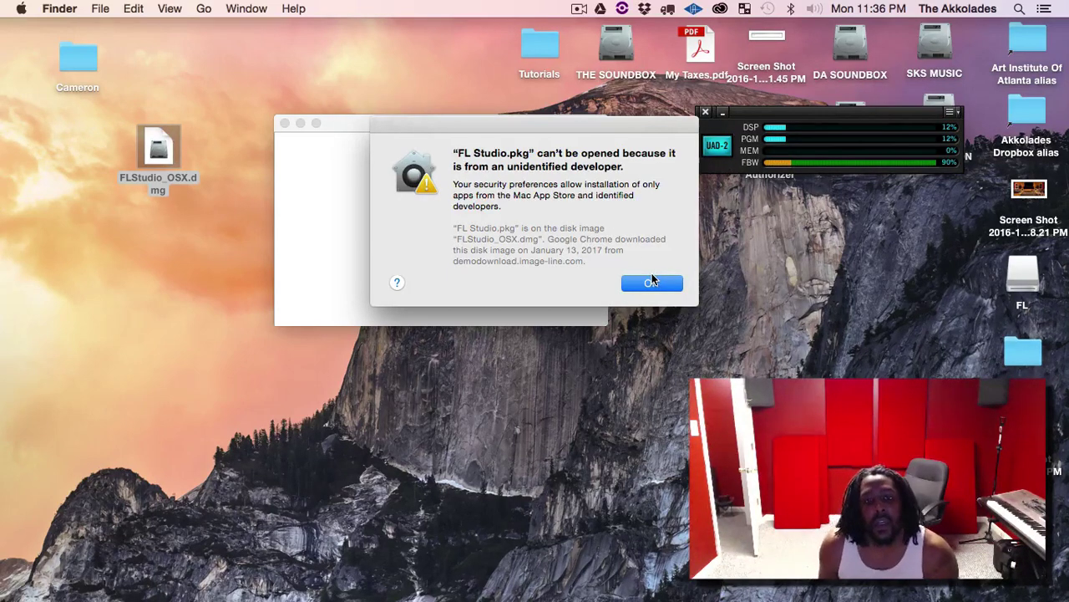
left_click(653, 282)
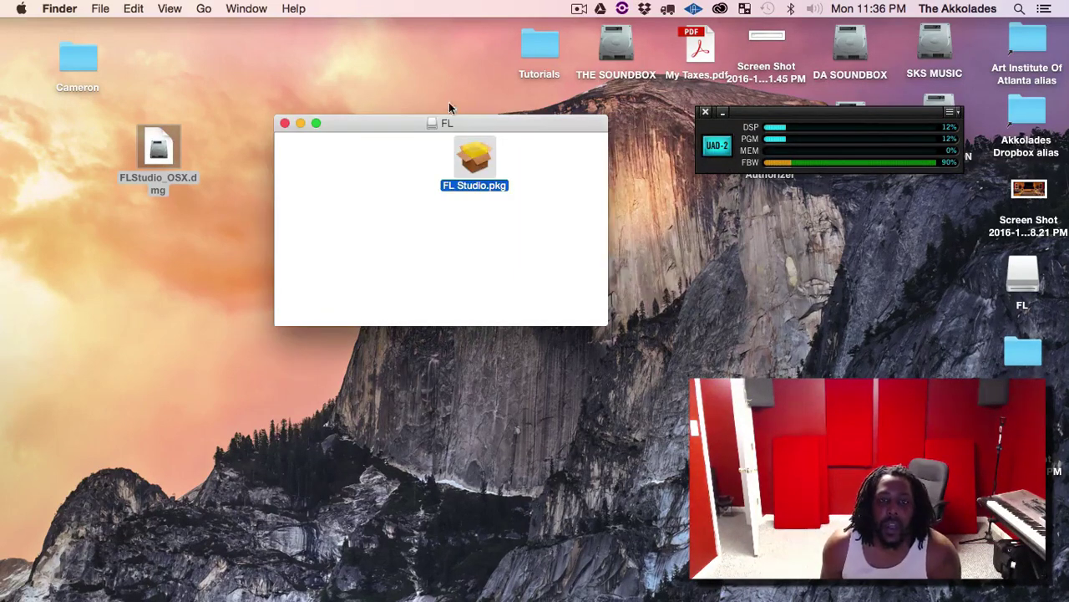
right_click(478, 152)
left_click(508, 158)
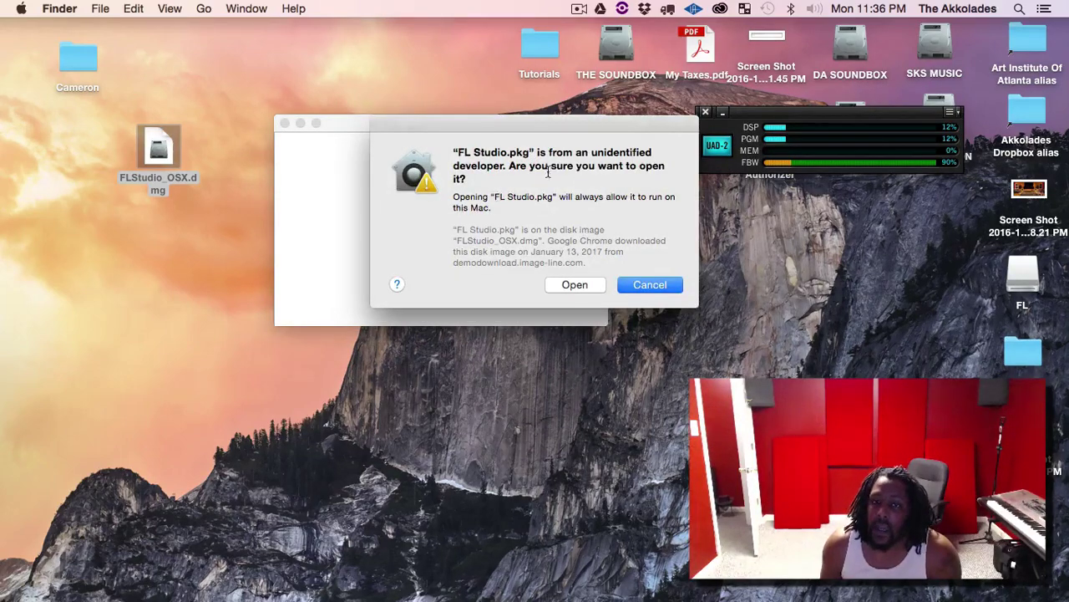
left_click(576, 285)
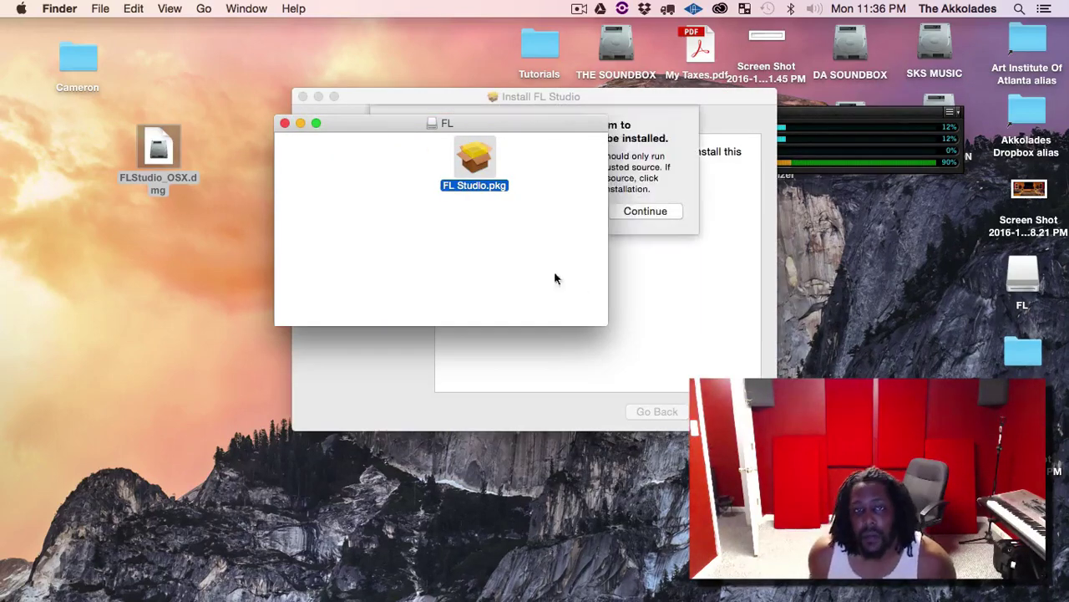
left_click_drag(376, 123, 174, 193)
left_click(586, 131)
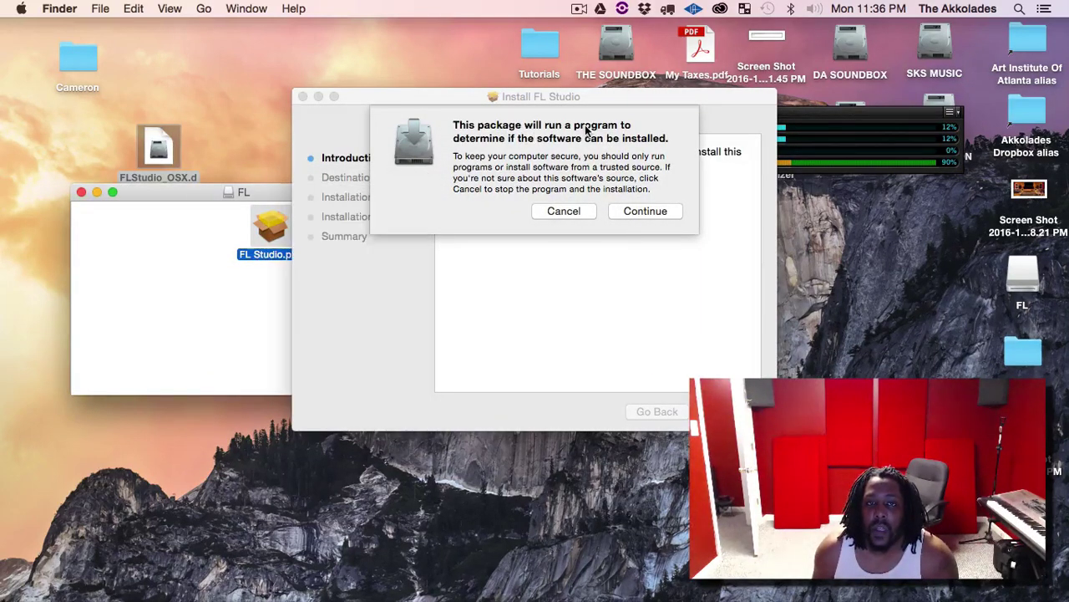
Run the pre-install check and start the standard install on SKS MUSIC, authorizing with the admin password.
left_click(648, 211)
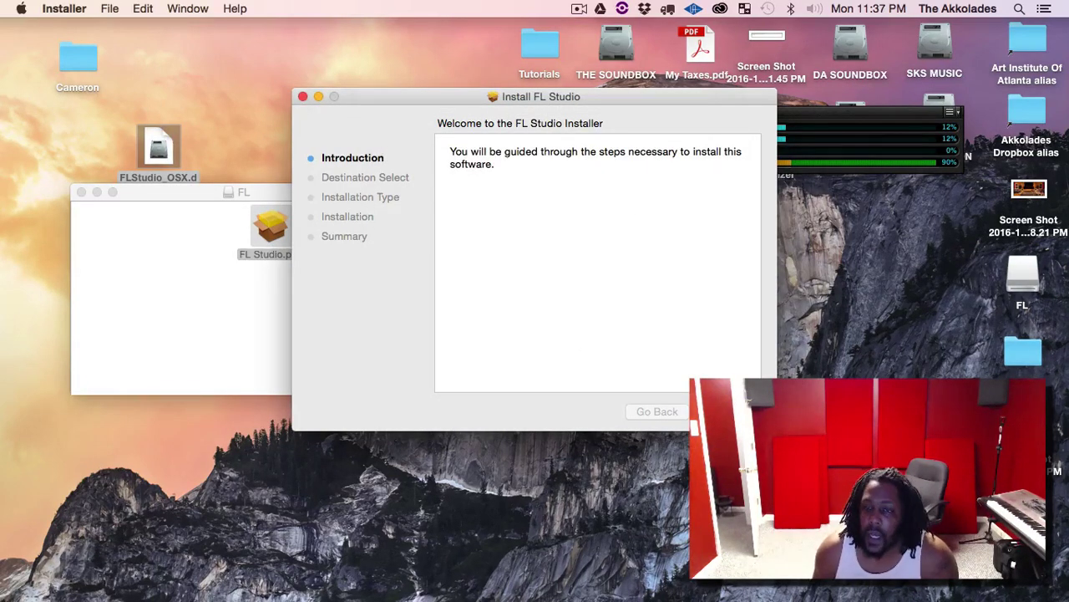
left_click(725, 411)
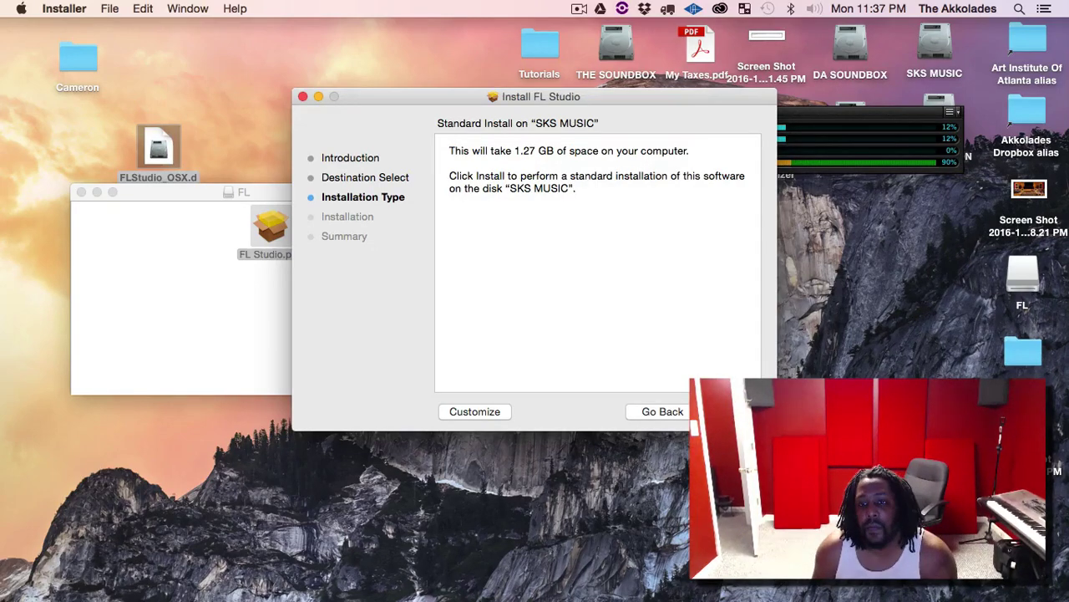
left_click(731, 411)
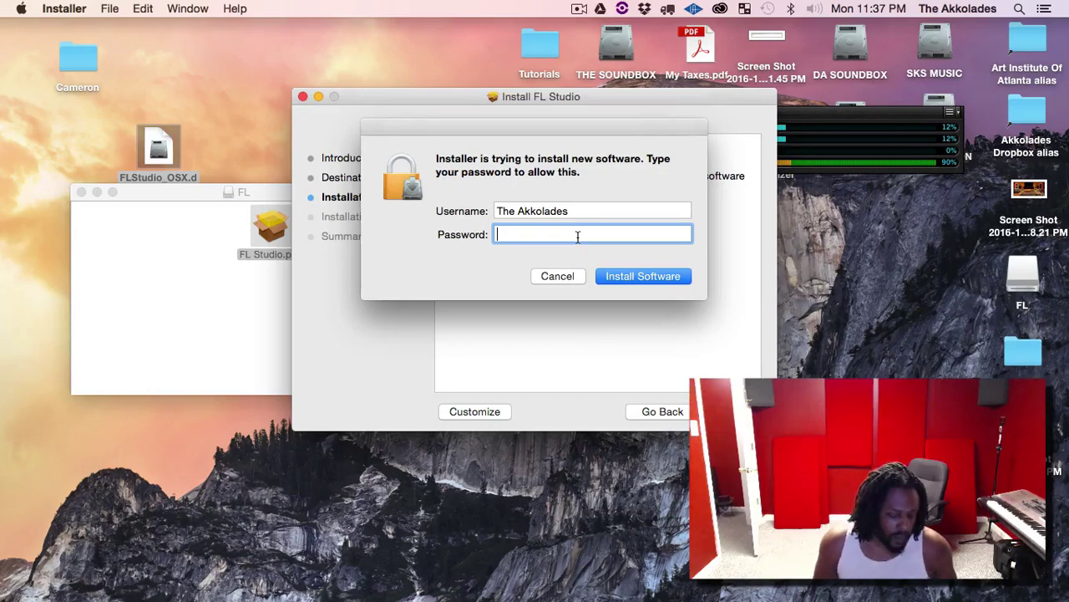
type("*******")
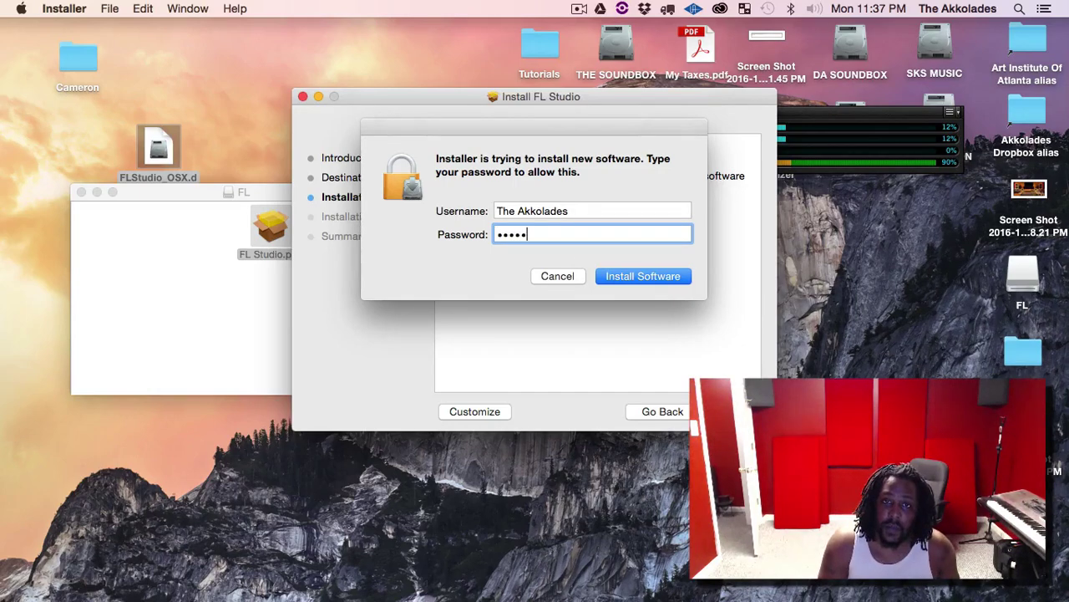
key("Return")
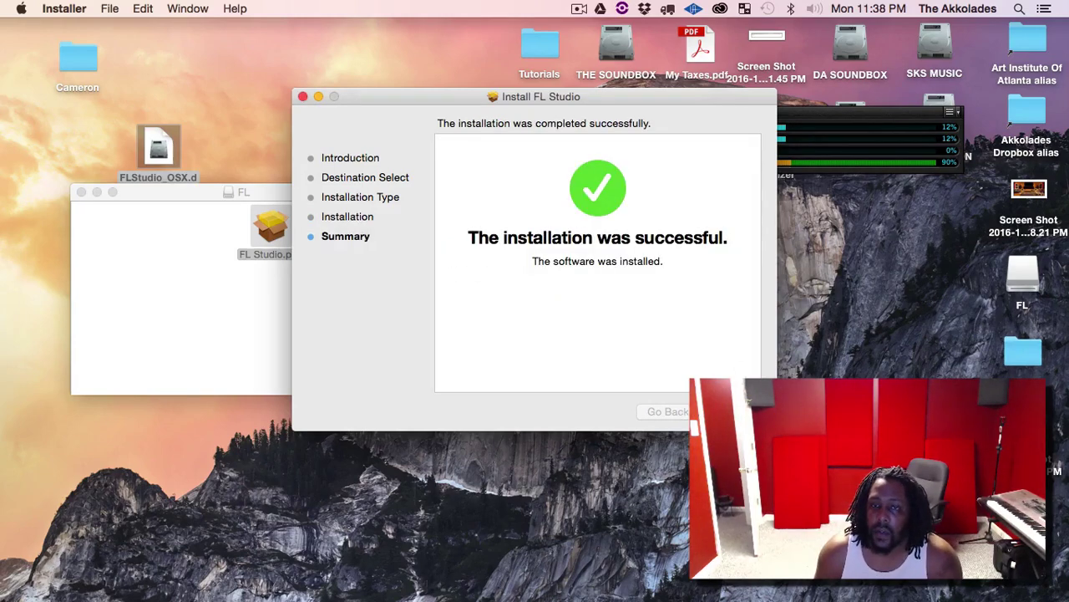
Close the installer once the Summary reports FL Studio installed successfully.
left_click(726, 411)
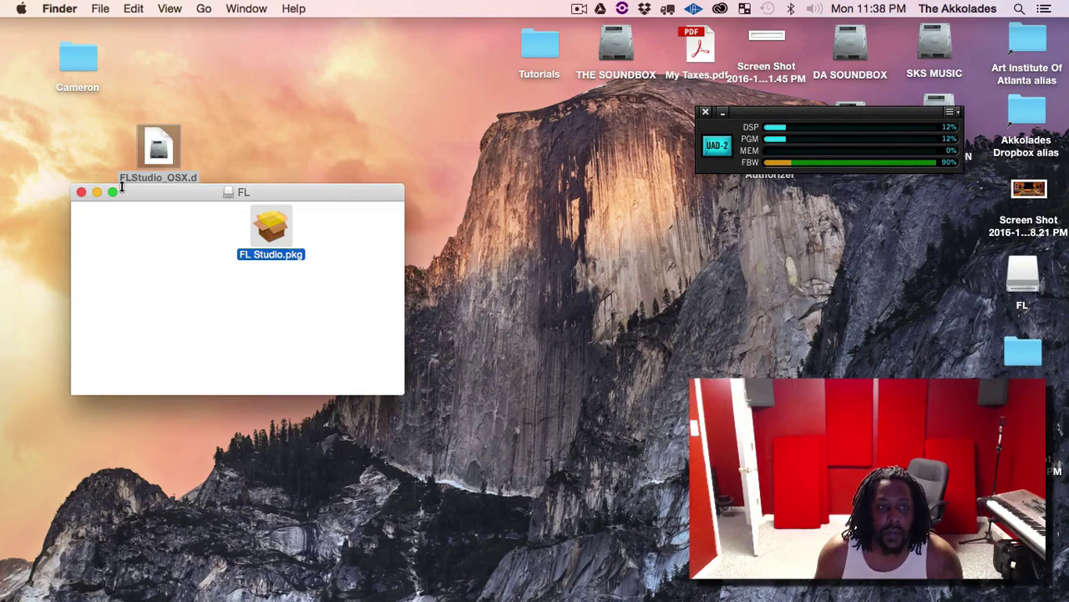
Close the FL disk window and launch FL Studio from the Dock's Applications stack.
left_click(81, 192)
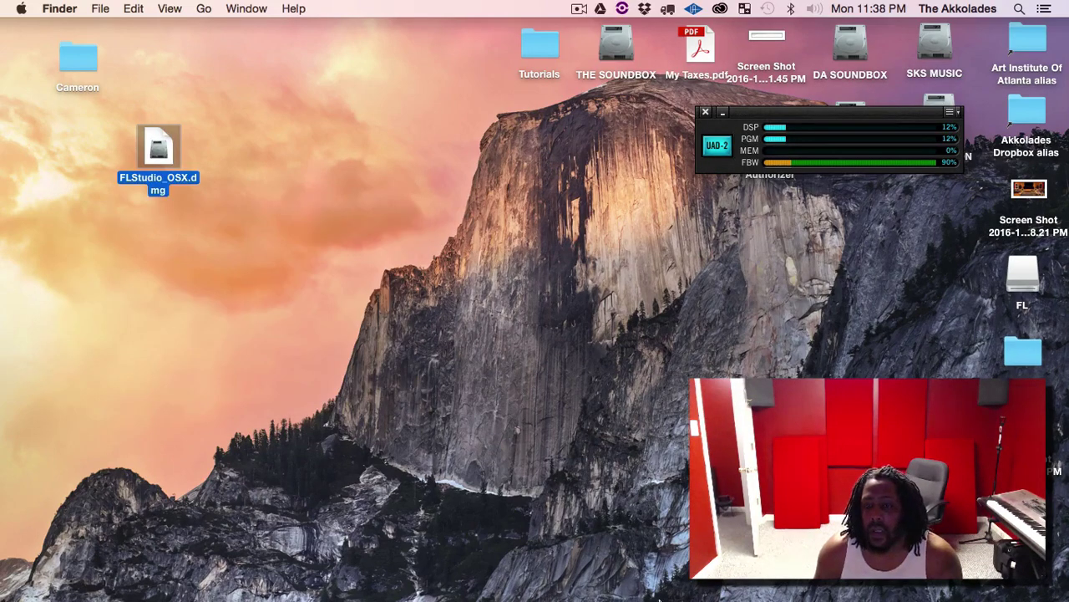
mouse_move(660, 598)
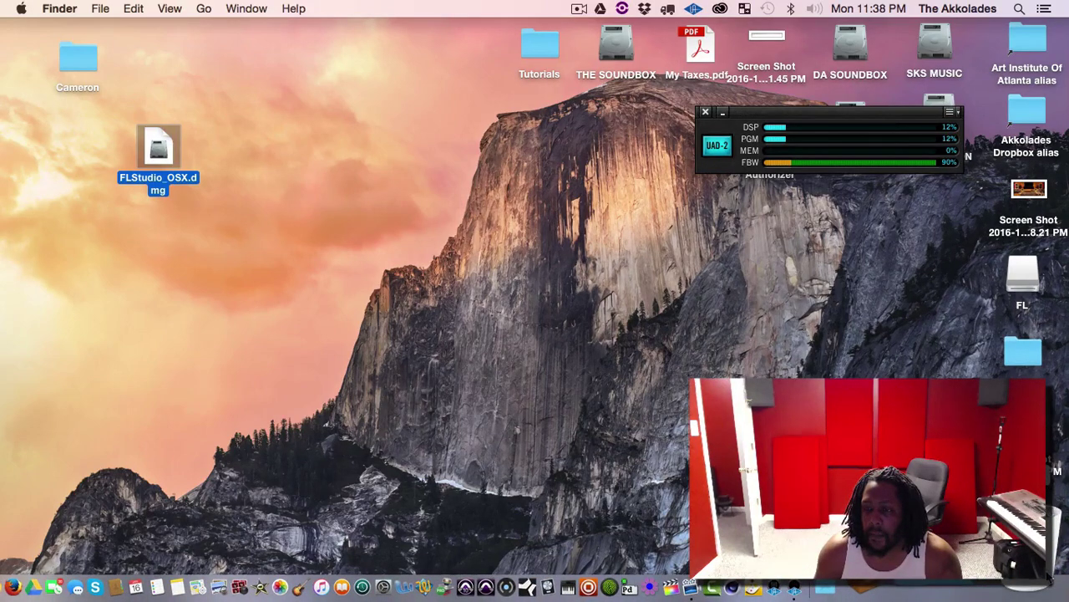
left_click(838, 588)
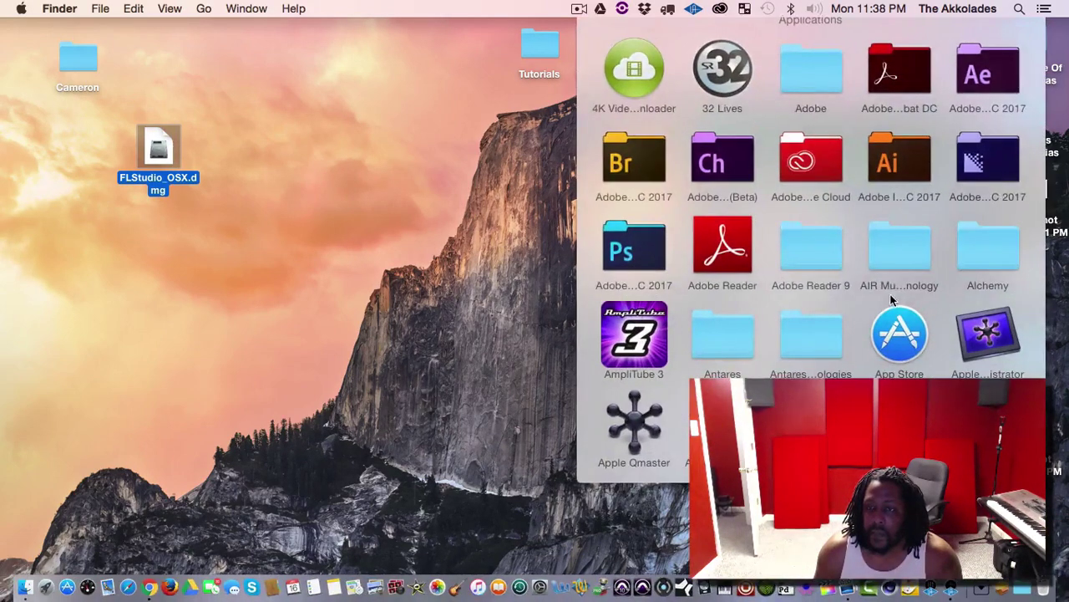
scroll(833, 273, "down", 5)
scroll(833, 274, "down", 3)
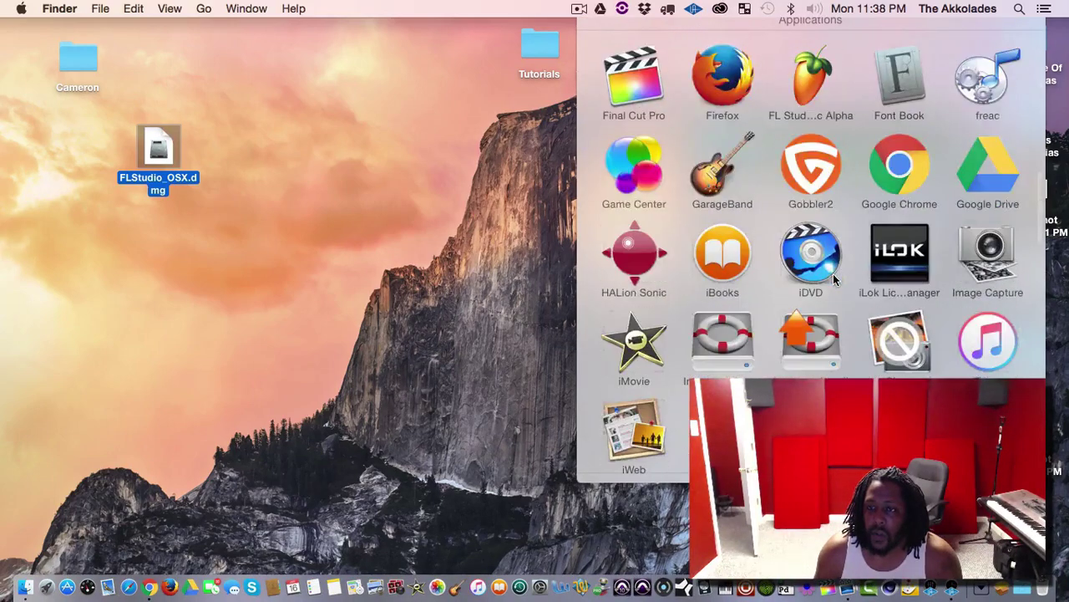
left_click(818, 69)
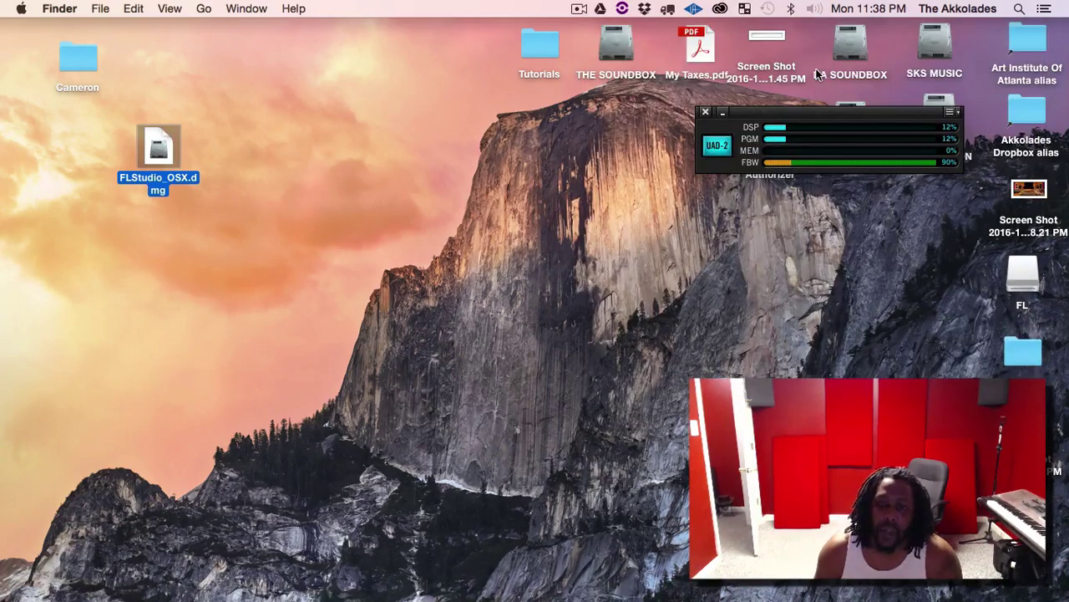
left_click(735, 295)
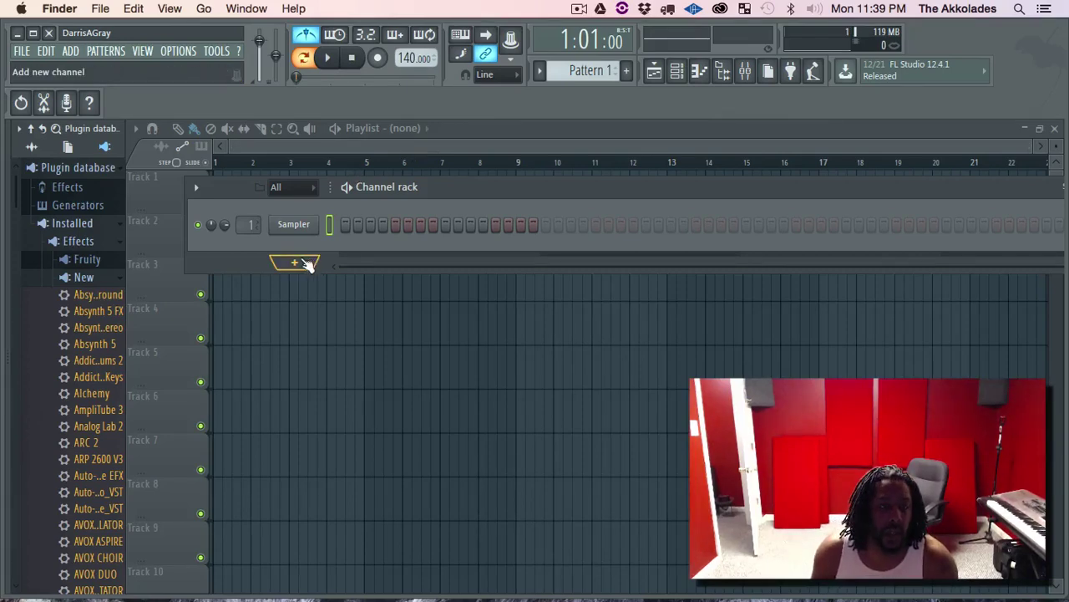
Hide the browser and channel rack with F12, and bring up the '?' help menu beside TOOLS.
left_click_drag(127, 260, 221, 179)
key("F12")
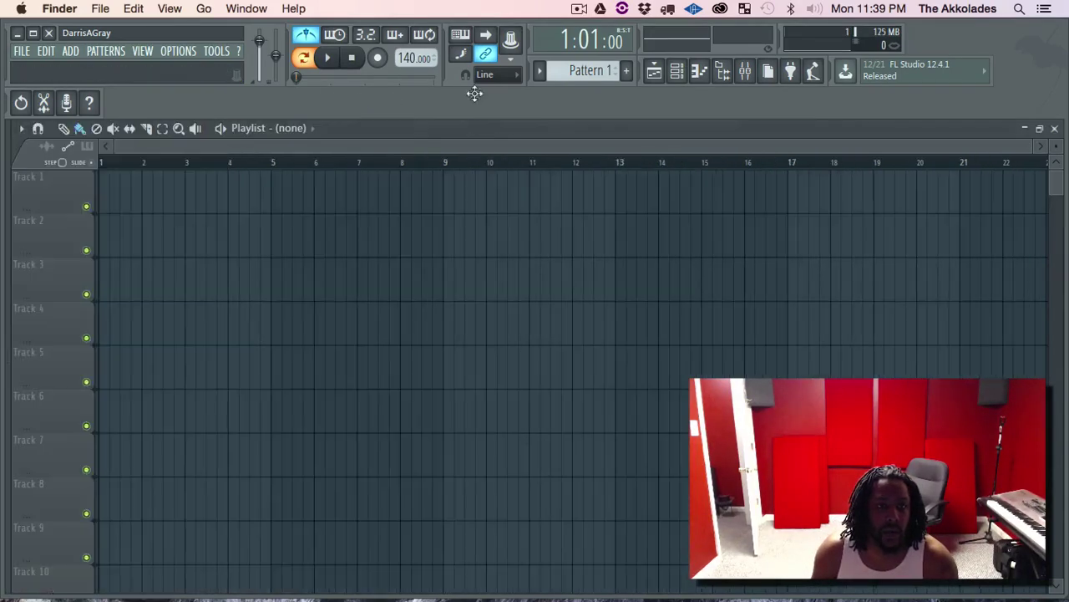
left_click(241, 52)
mouse_move(227, 53)
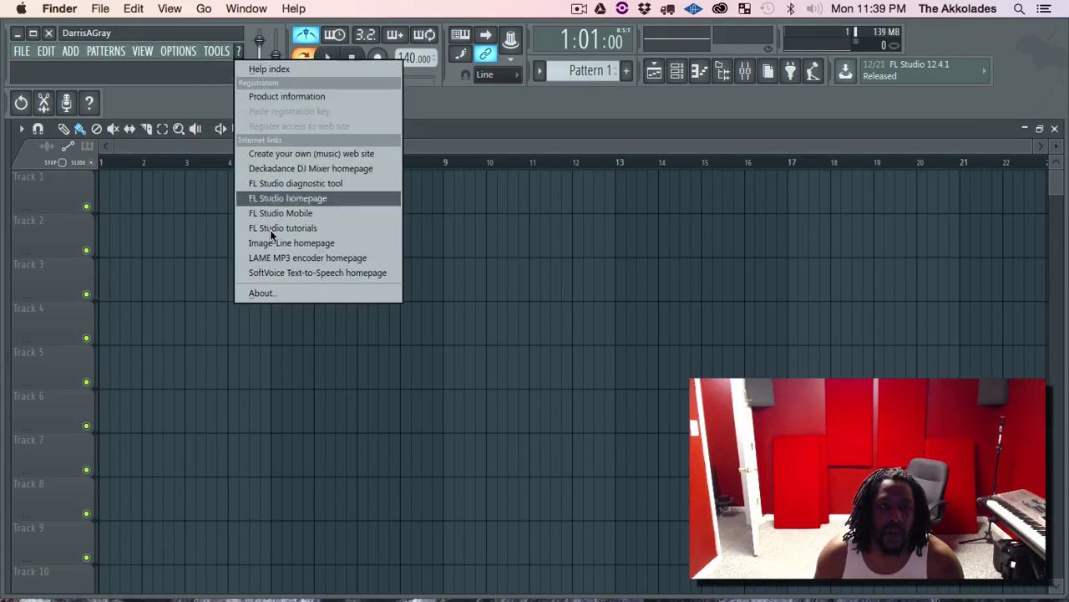
left_click(291, 96)
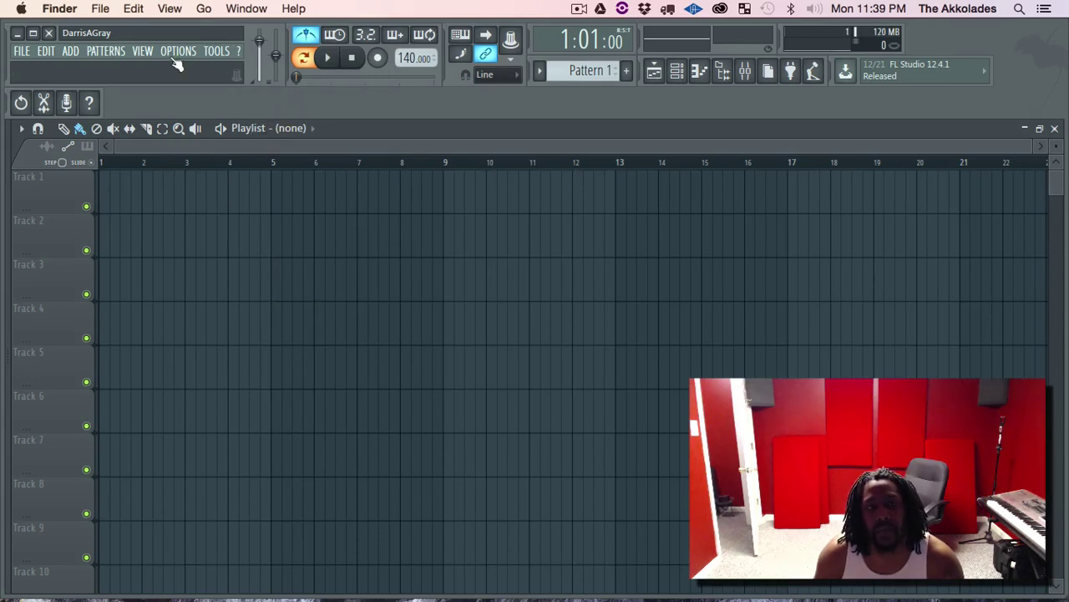
left_click(239, 51)
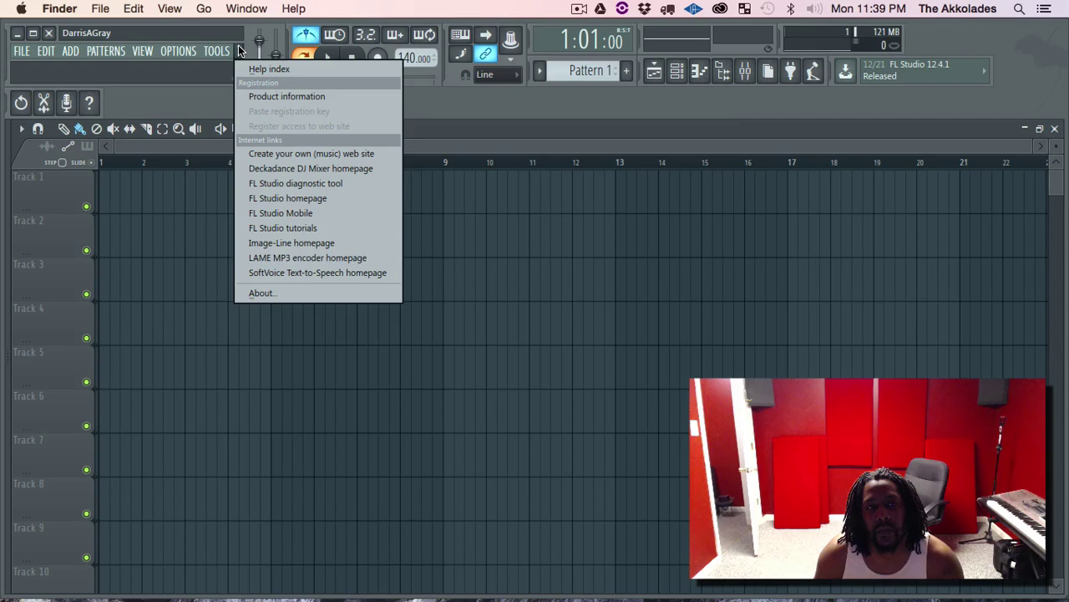
Open the About FL Studio window from the help menu.
left_click(330, 292)
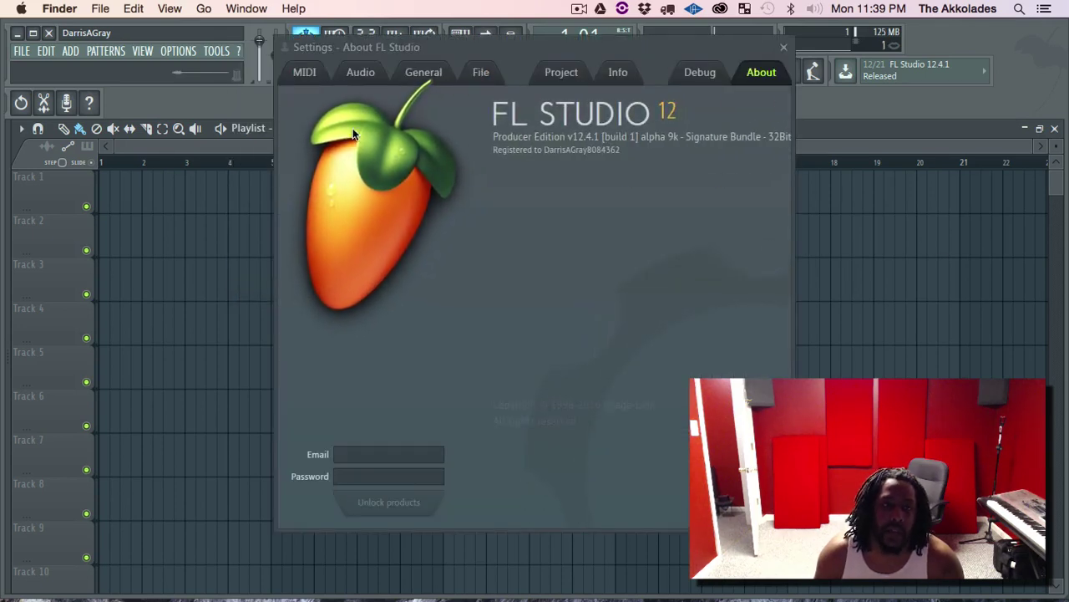
left_click(239, 53)
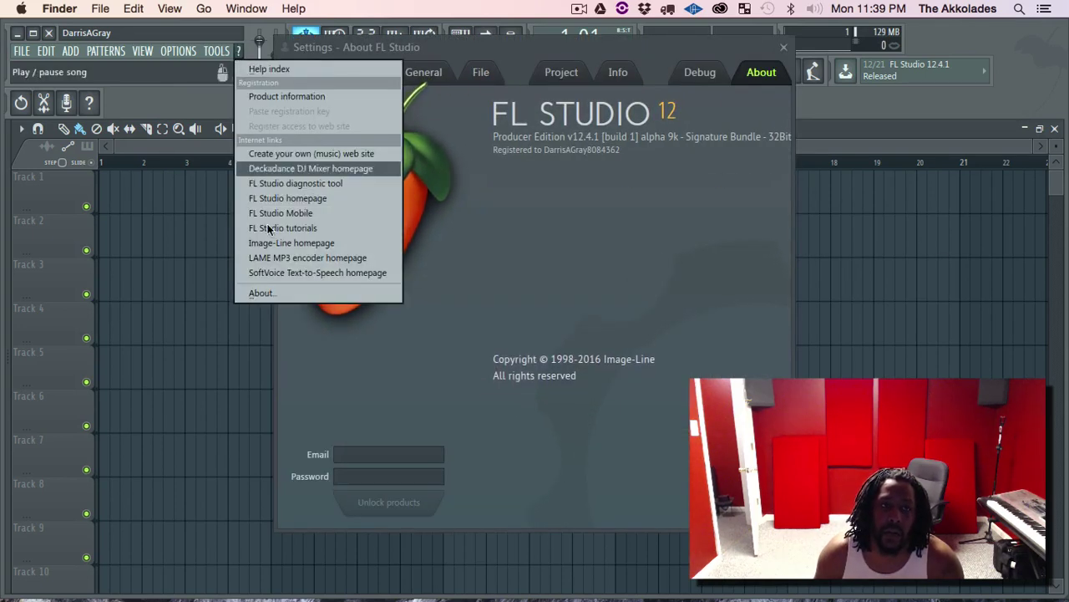
left_click(481, 249)
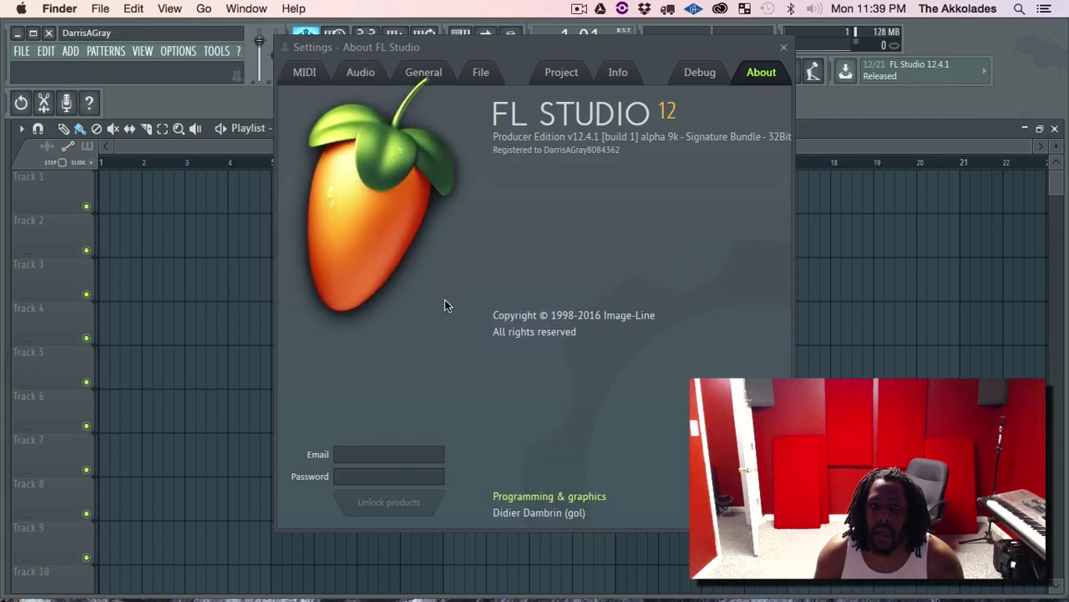
Enter the account e-mail address and password in the About tab and unlock the products.
left_click(365, 452)
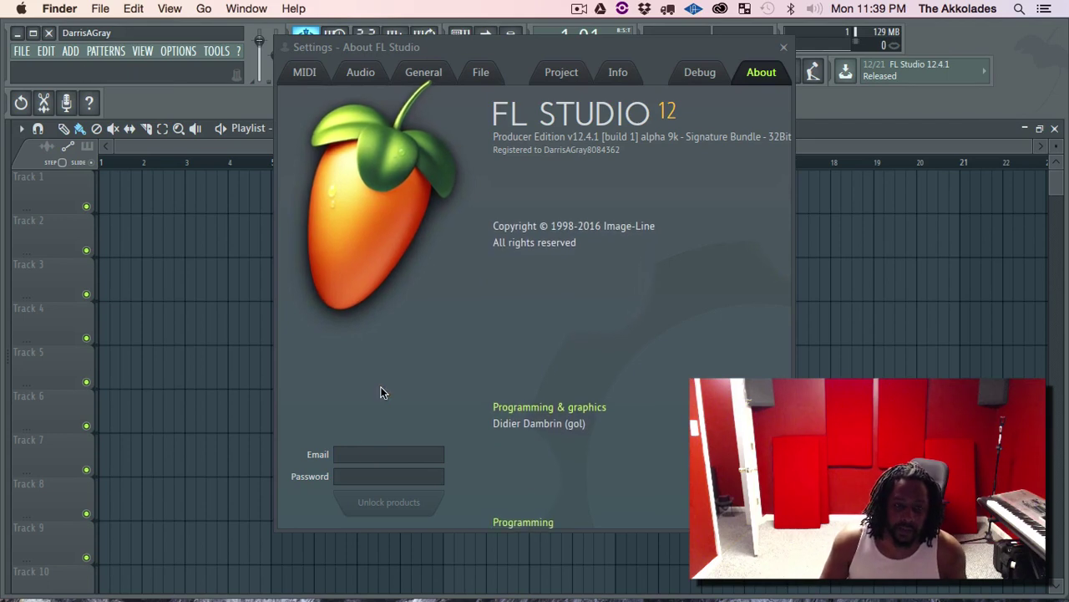
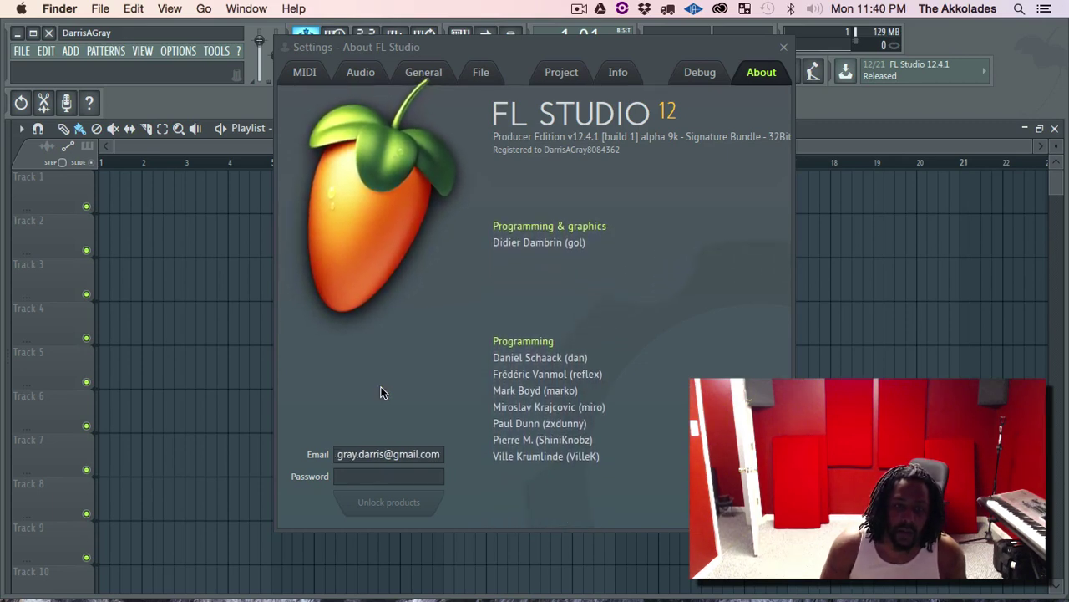
left_click(406, 476)
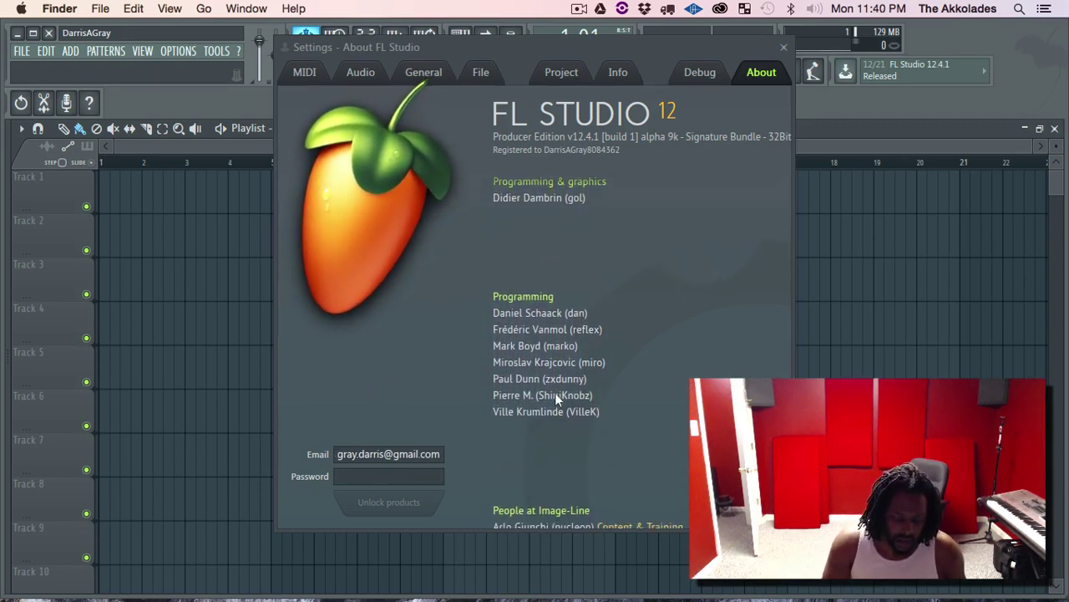
type("*********")
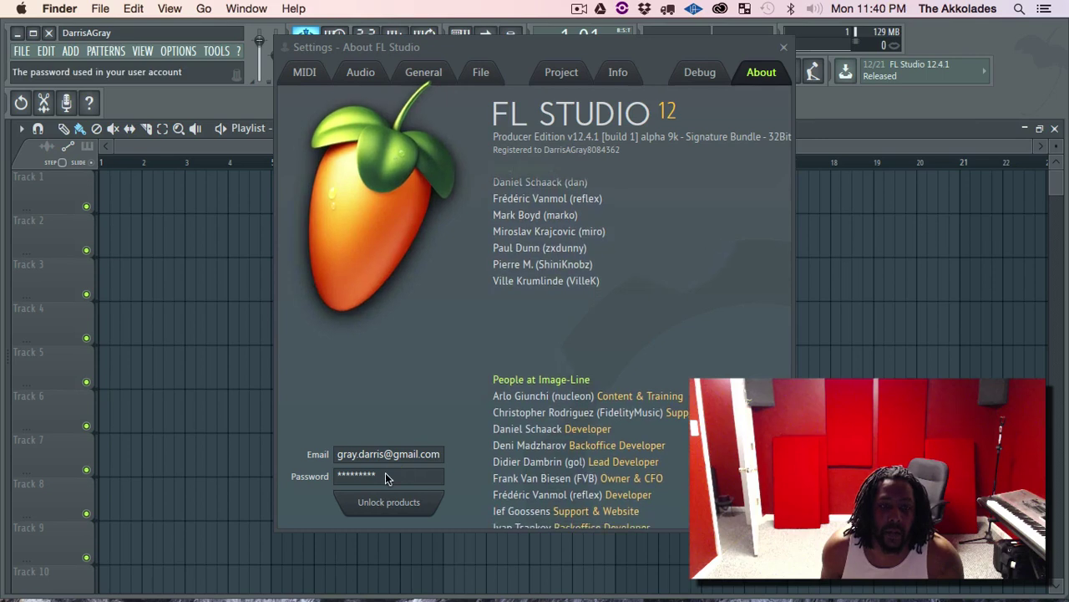
left_click(383, 501)
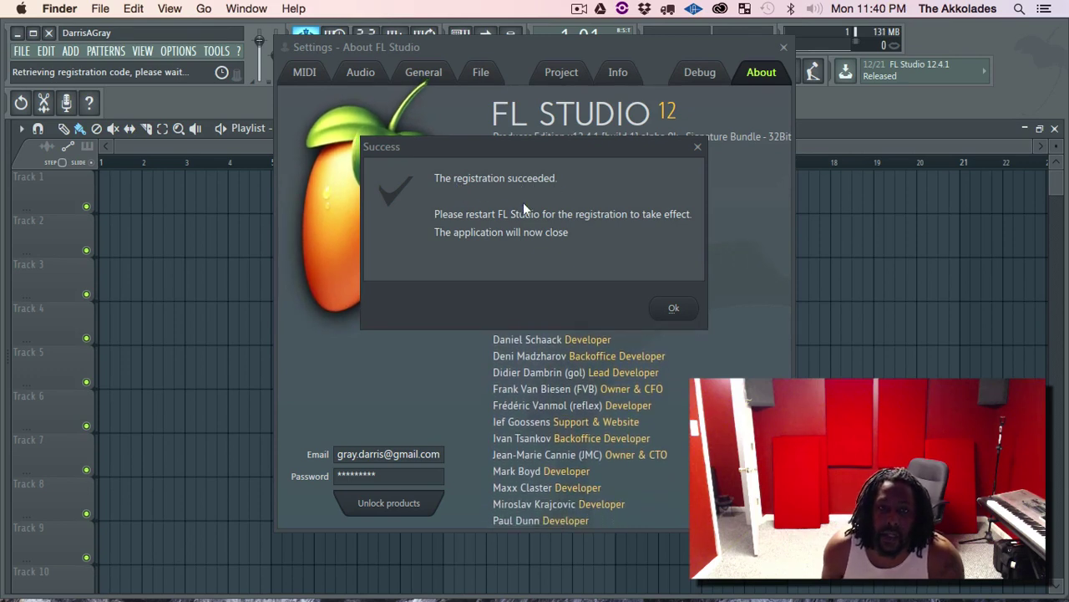
Confirm the registration Success notice and relaunch FL Studio from the Applications stack.
left_click(674, 308)
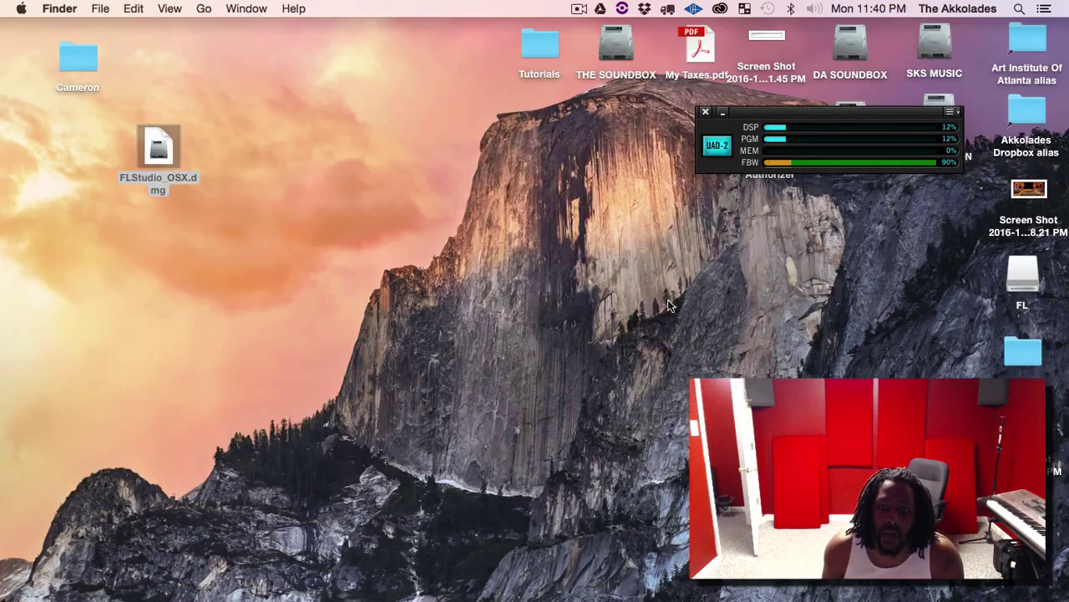
mouse_move(685, 598)
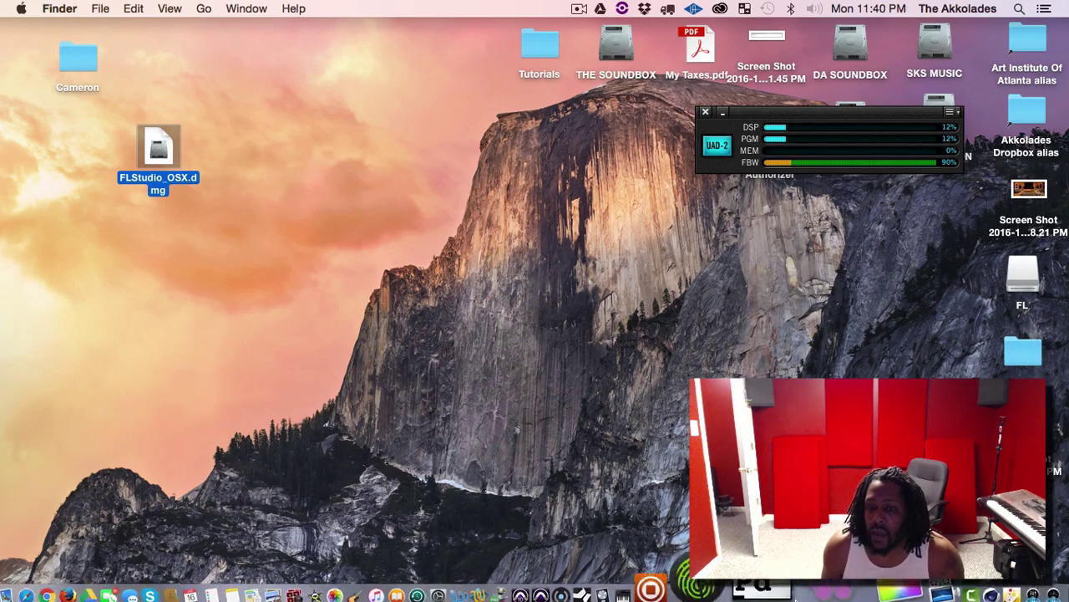
left_click(875, 588)
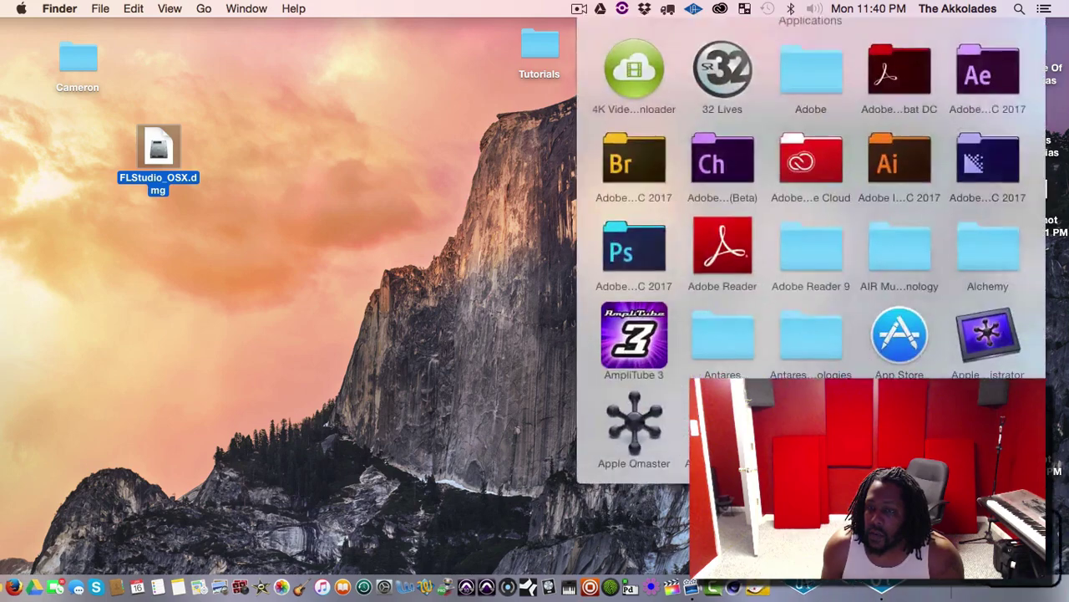
scroll(894, 318, "down", 10)
scroll(893, 315, "up", 2)
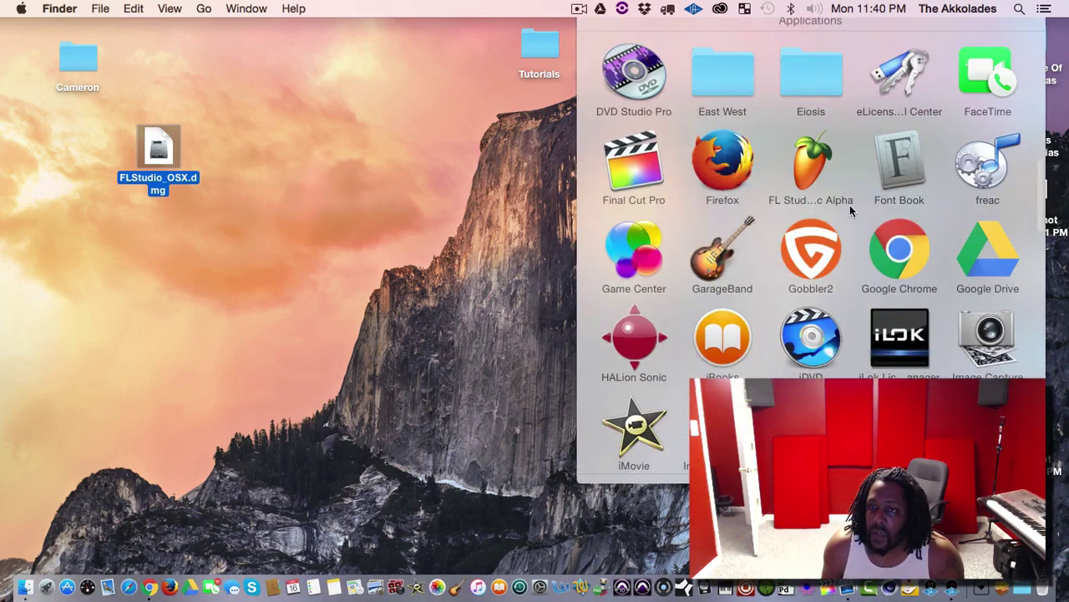
left_click(810, 162)
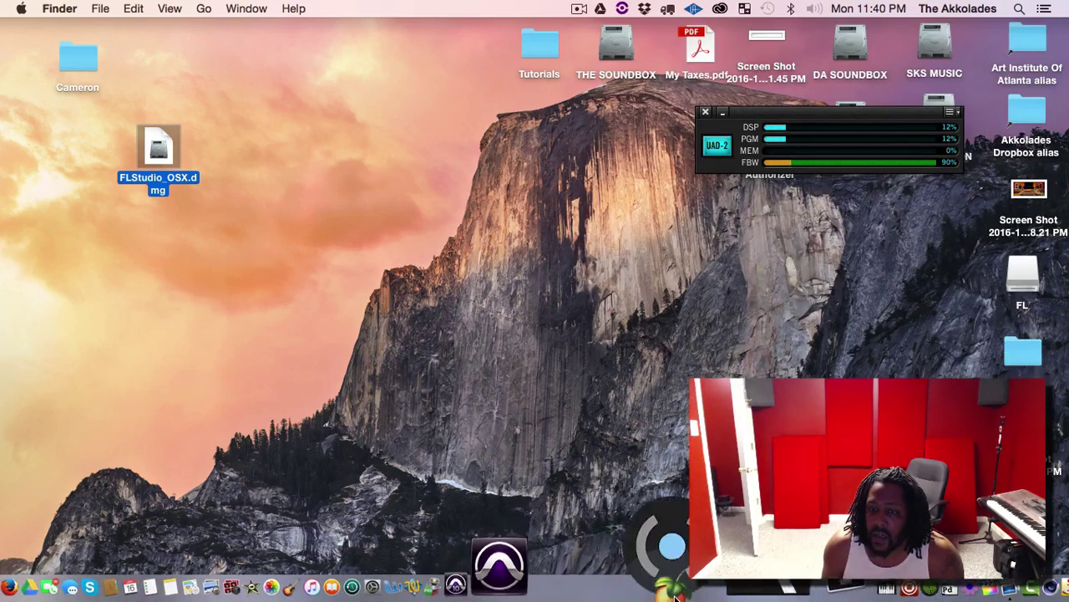
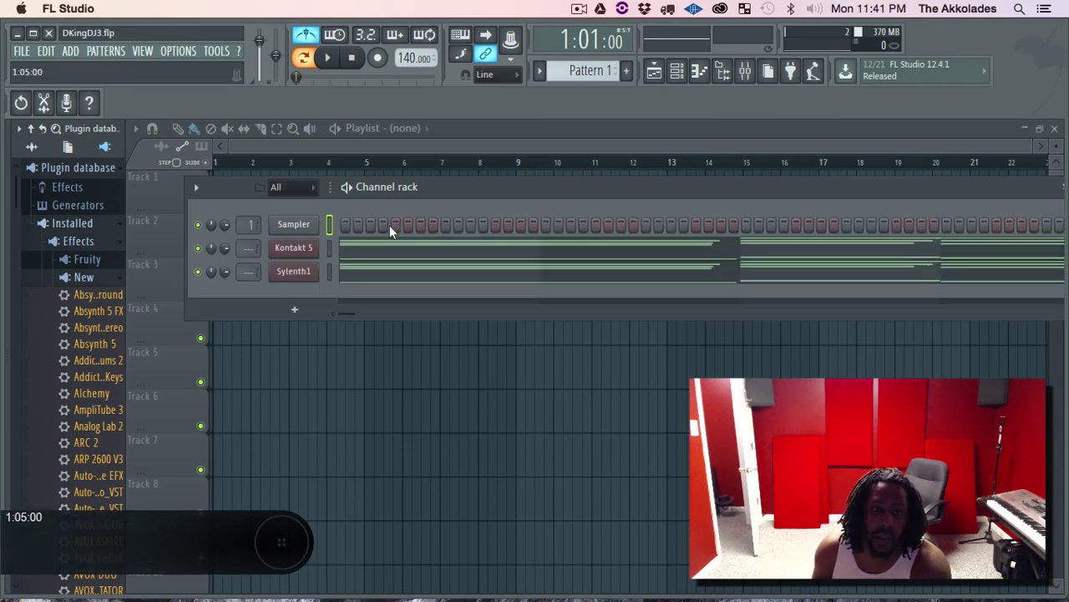
Toggle the Playlist, Channel rack, Piano roll, Browser and Mixer windows on and off.
left_click(660, 74)
left_click(660, 74)
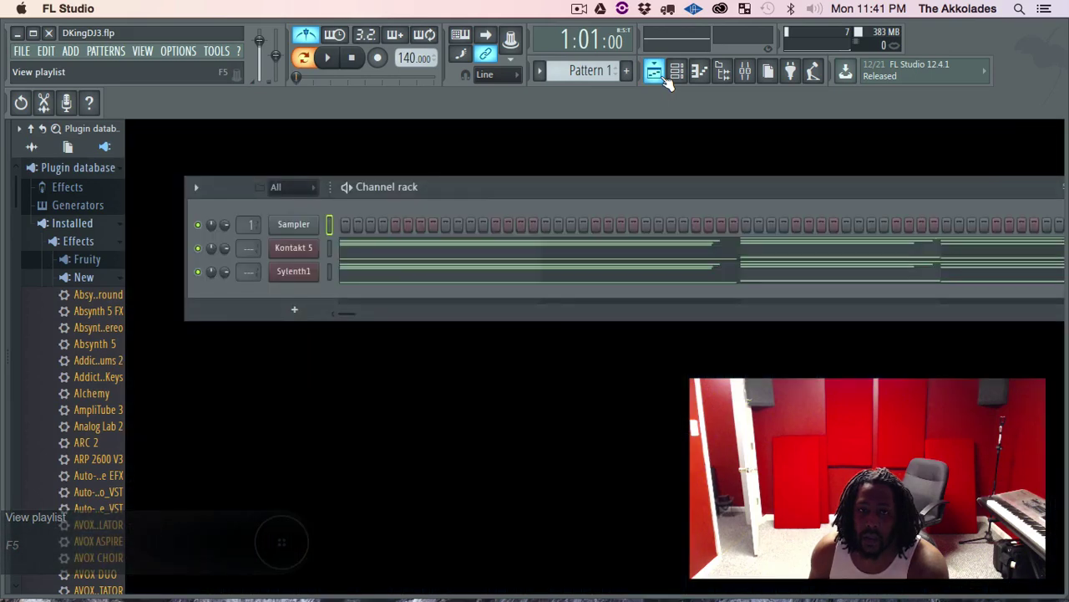
left_click(655, 73)
left_click(677, 73)
left_click(677, 74)
left_click(699, 74)
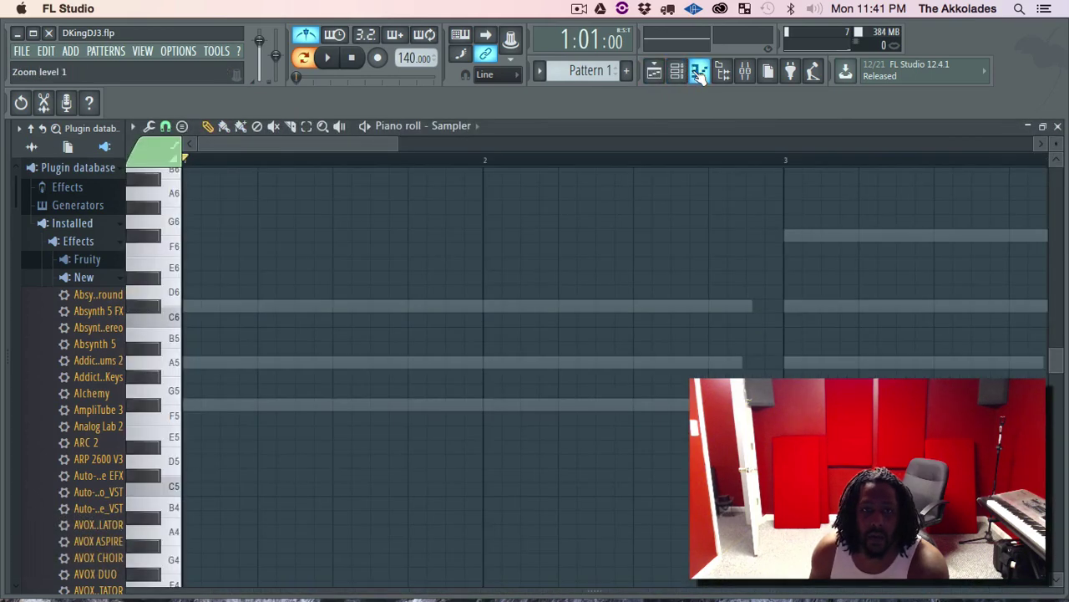
left_click(699, 74)
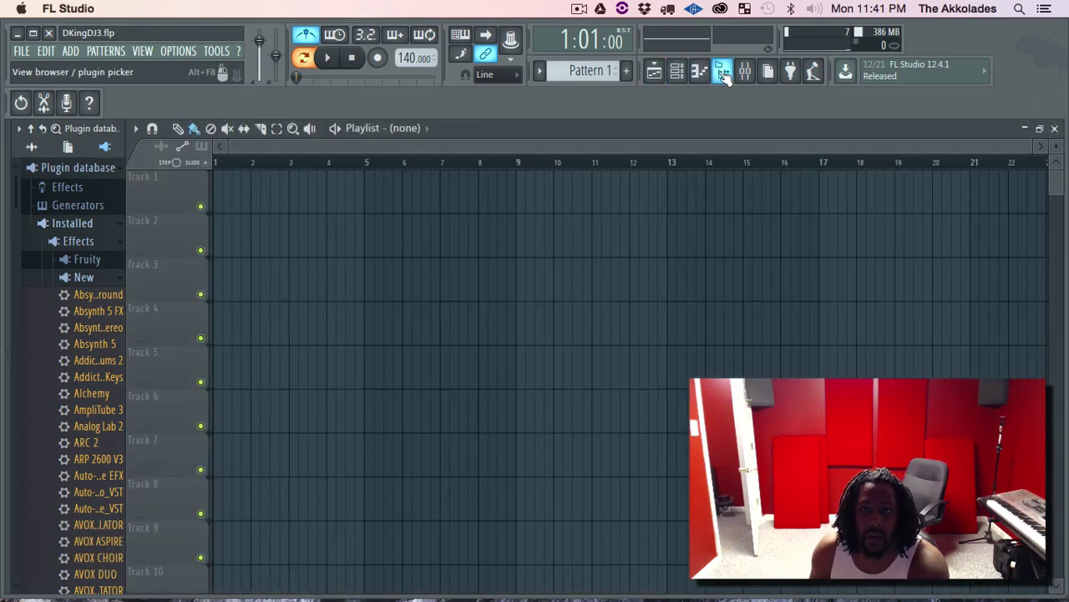
left_click(724, 74)
left_click(723, 74)
left_click(745, 73)
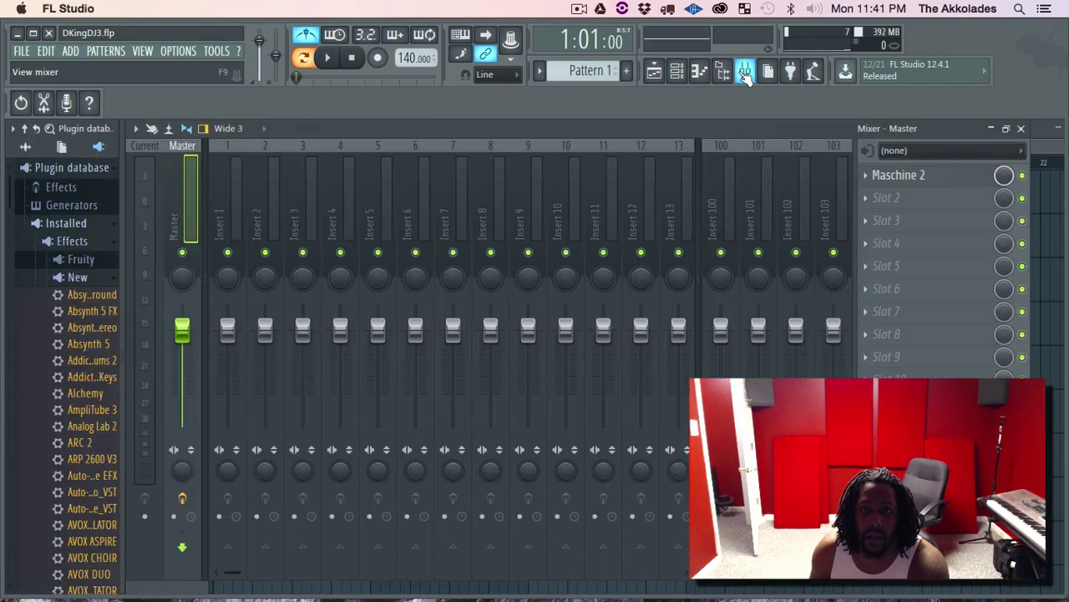
left_click(746, 74)
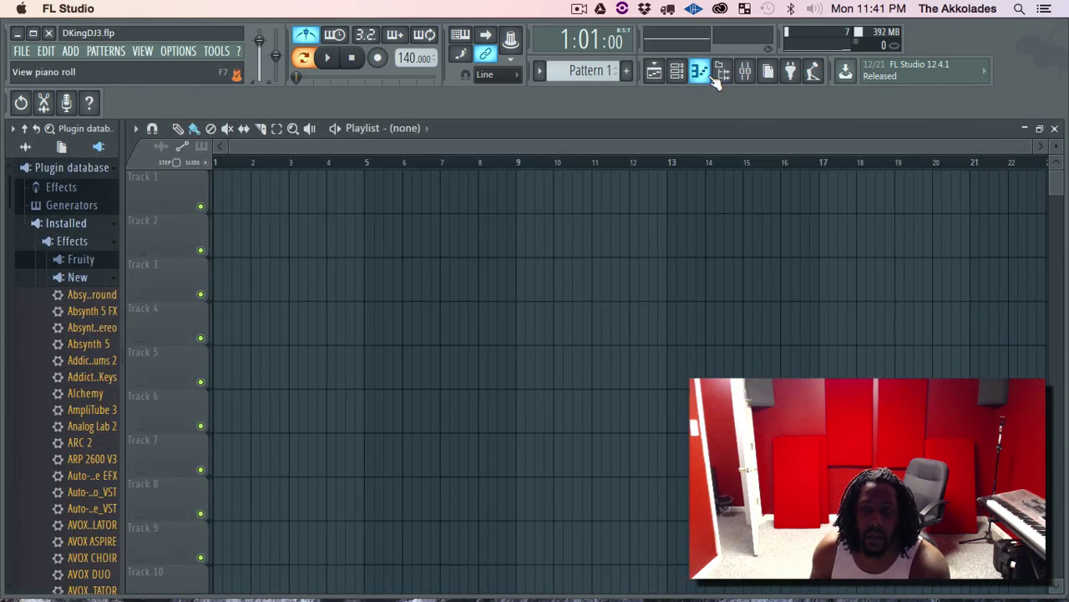
Play and stop the pattern with the channel rack shown, then open Options > Audio settings.
key("space")
left_click(677, 72)
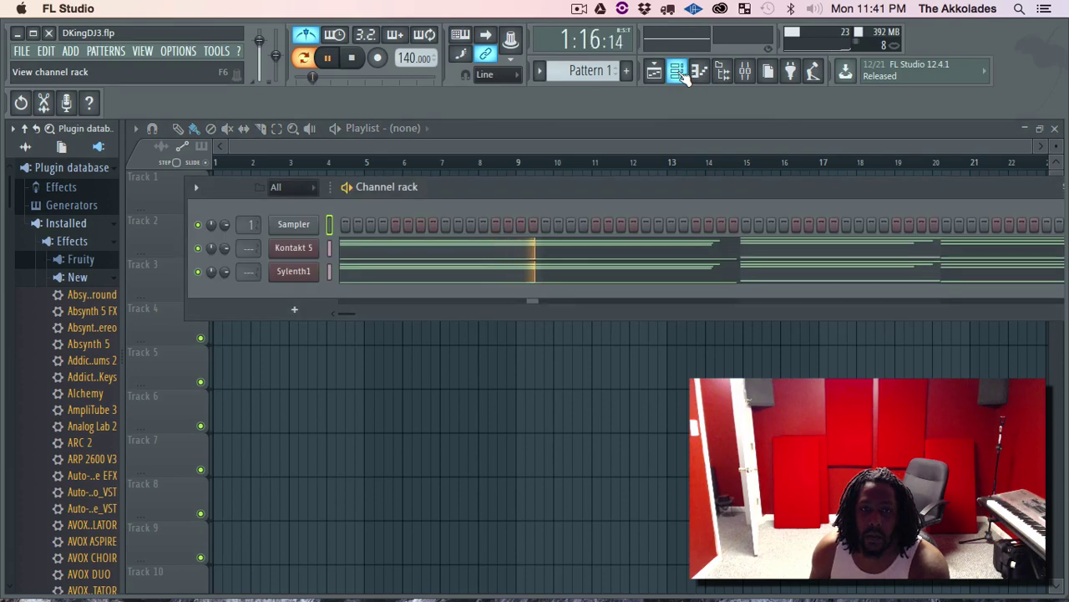
key("space")
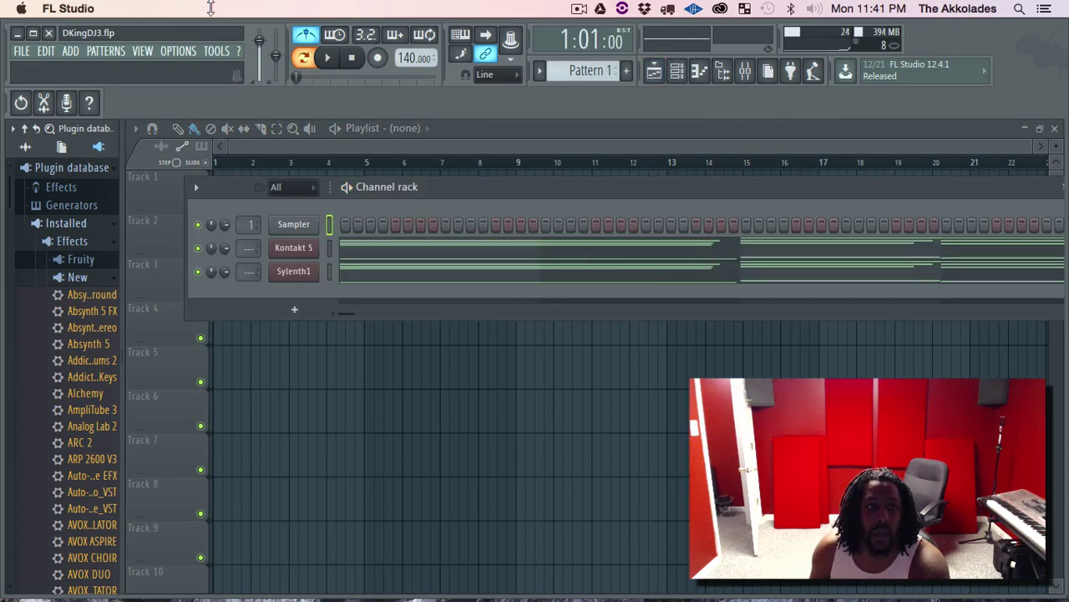
left_click(163, 52)
left_click(200, 96)
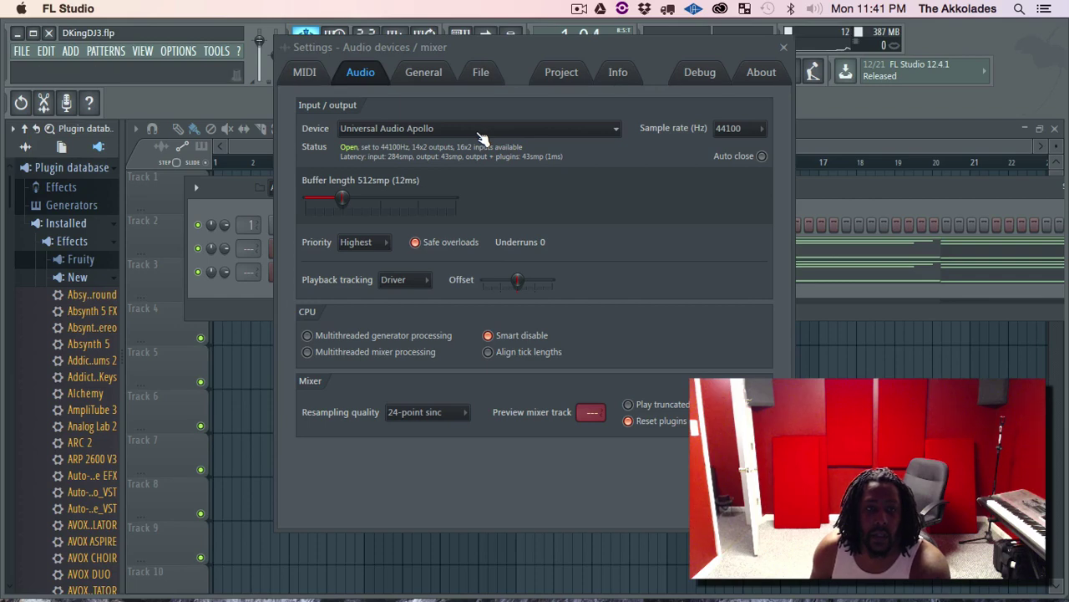
Close Audio settings, show the mixer, play the pattern with the channel rack up, then stop.
left_click(784, 46)
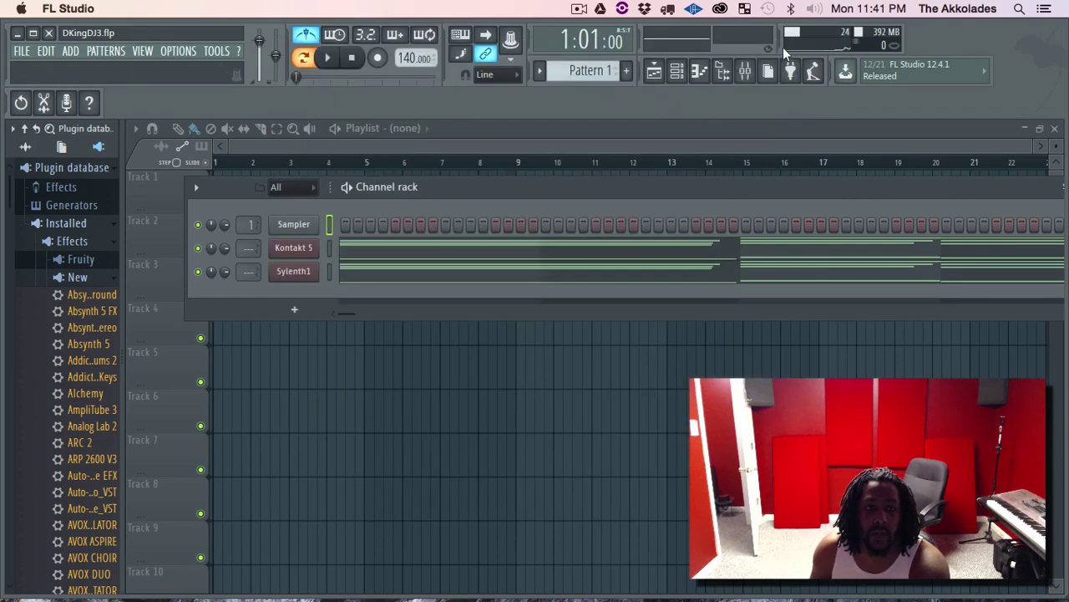
left_click(759, 74)
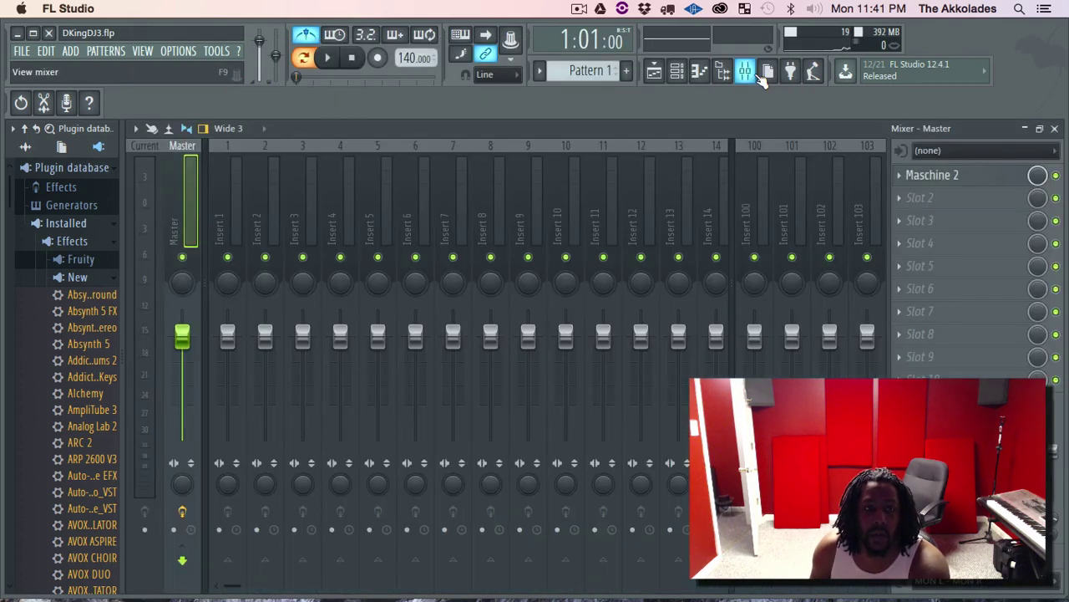
key("space")
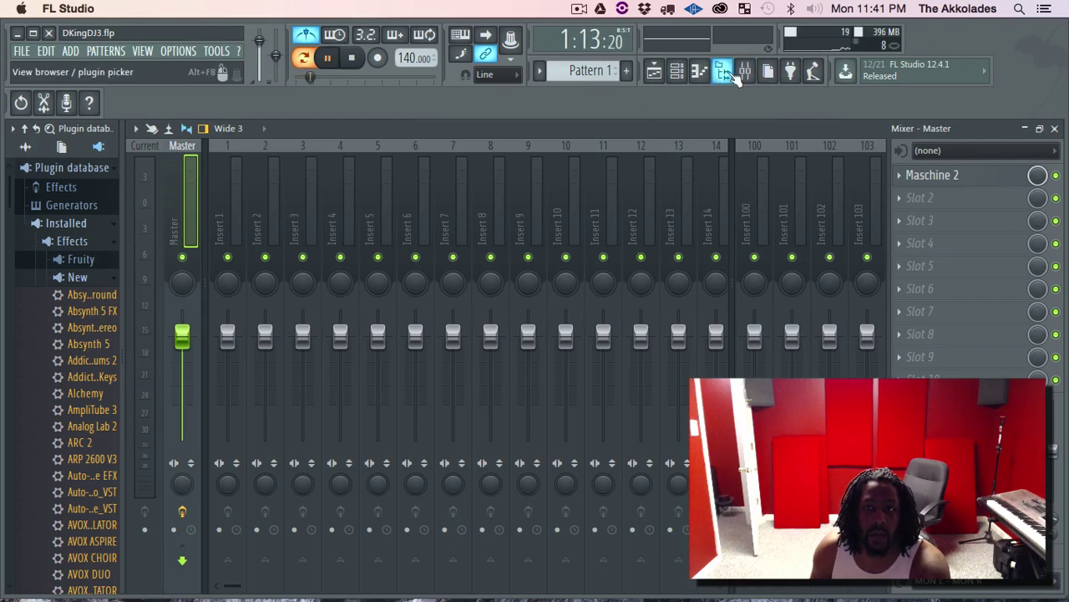
left_click(702, 72)
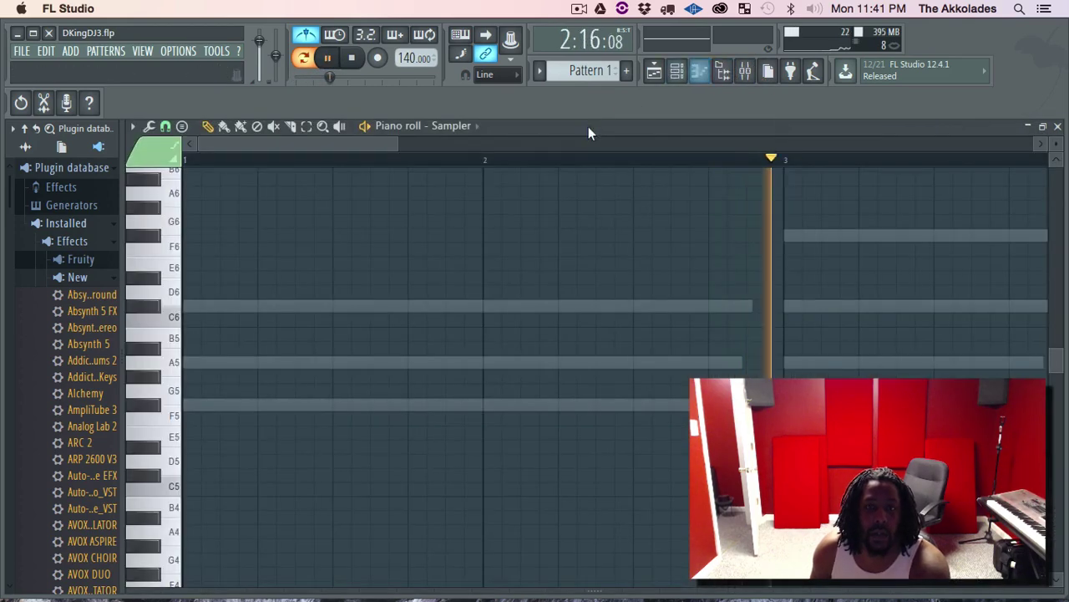
left_click(700, 72)
left_click(676, 71)
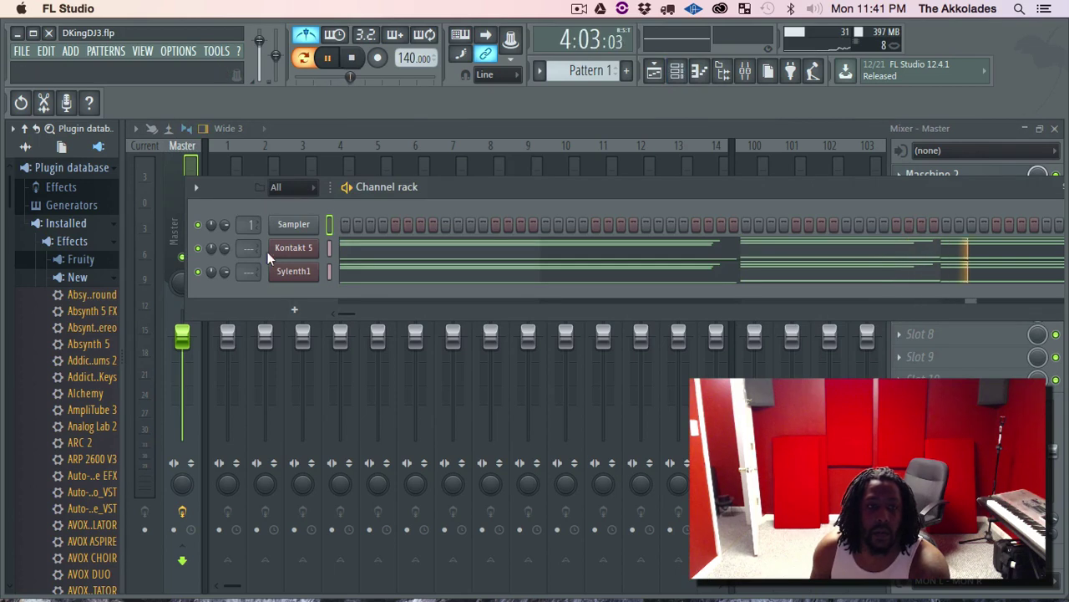
key("space")
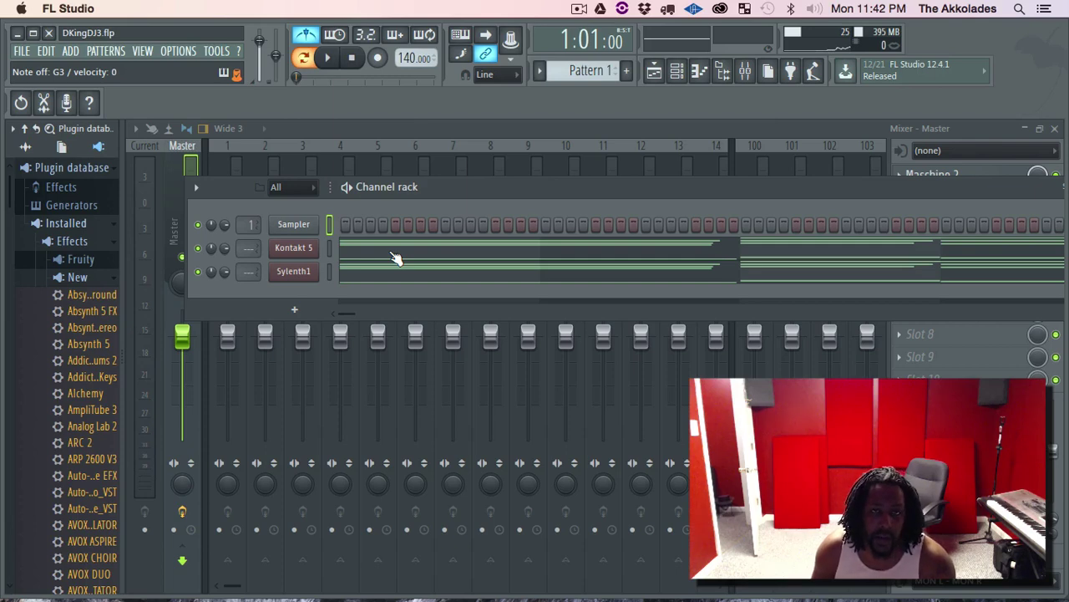
left_click(294, 248)
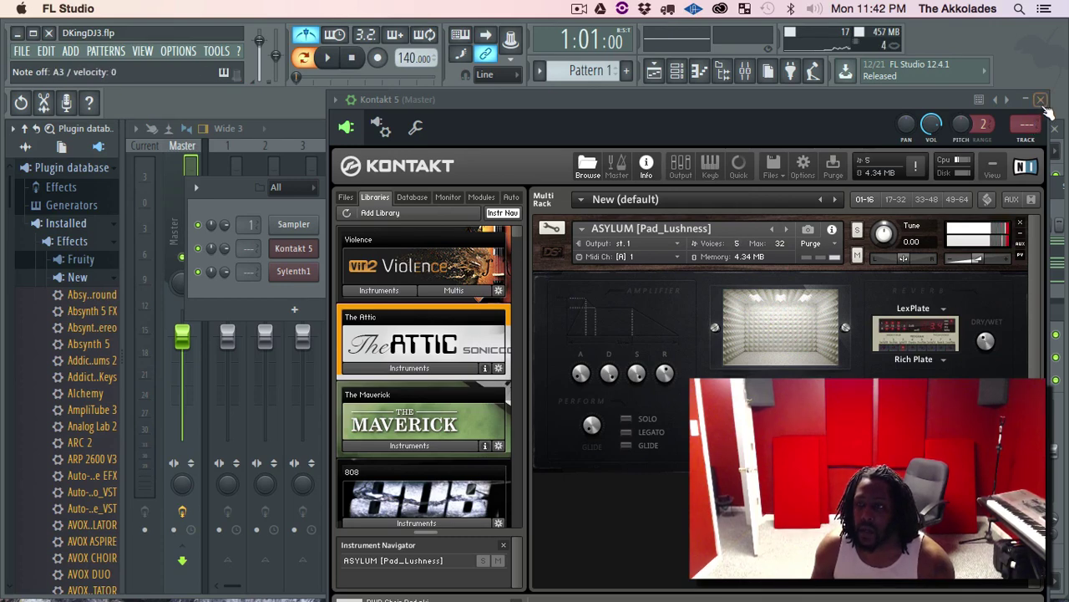
left_click(1040, 101)
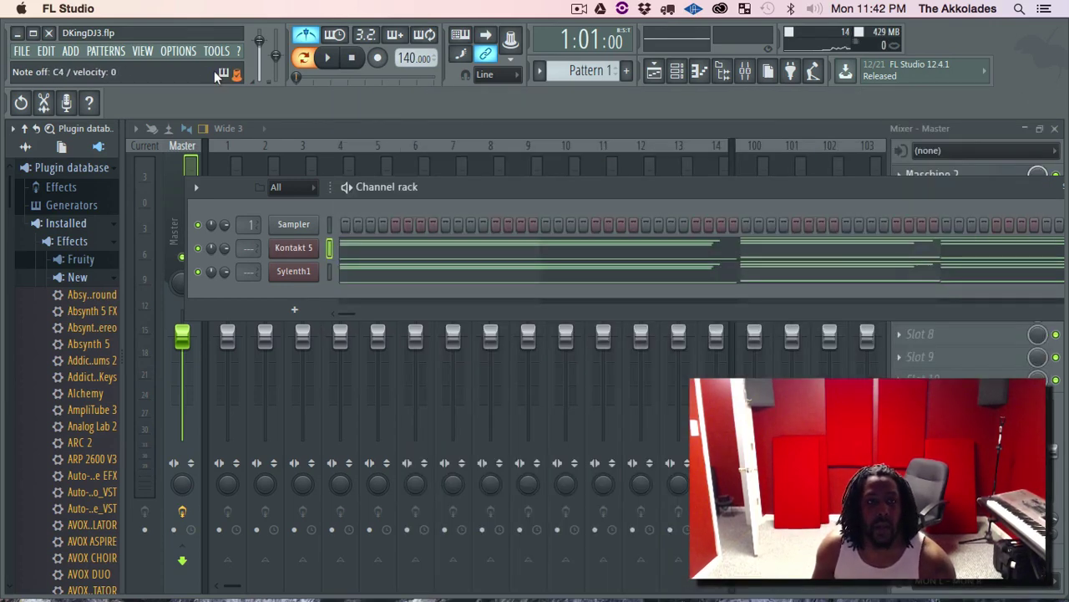
left_click(179, 51)
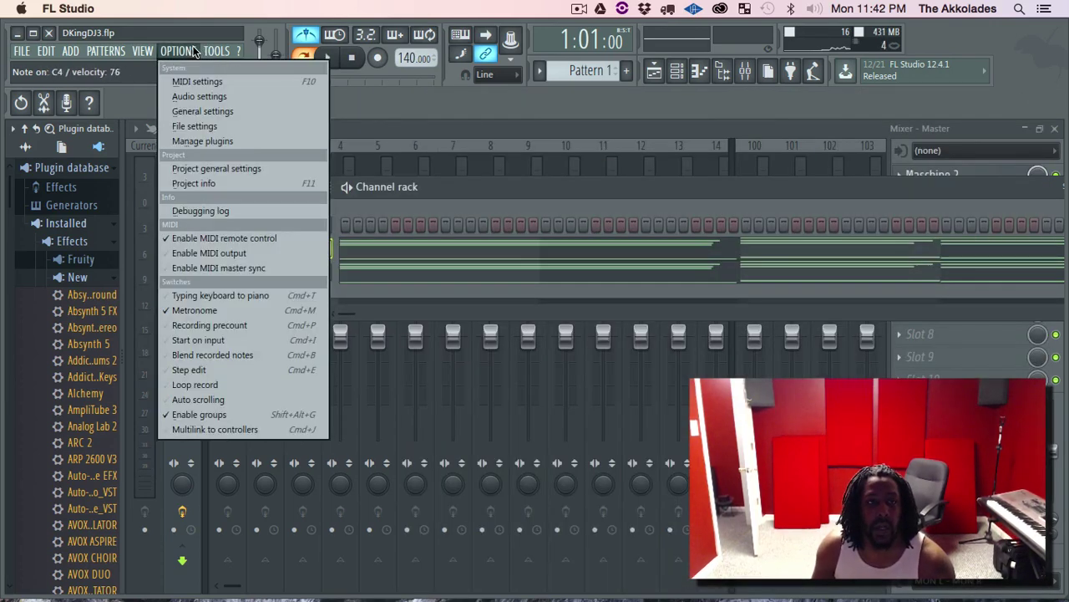
left_click(220, 96)
left_click(450, 129)
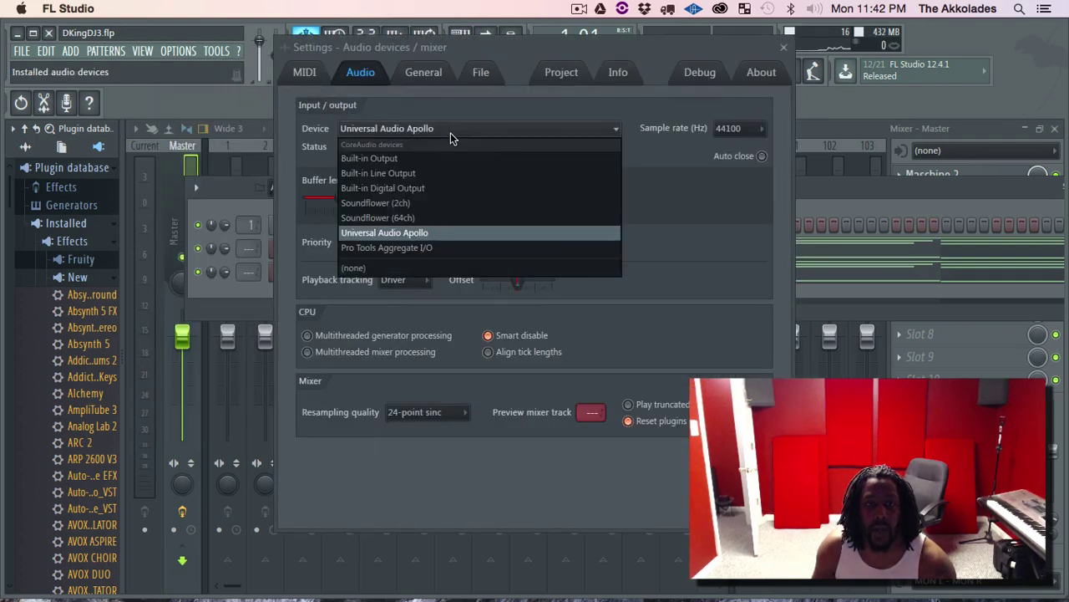
left_click(416, 160)
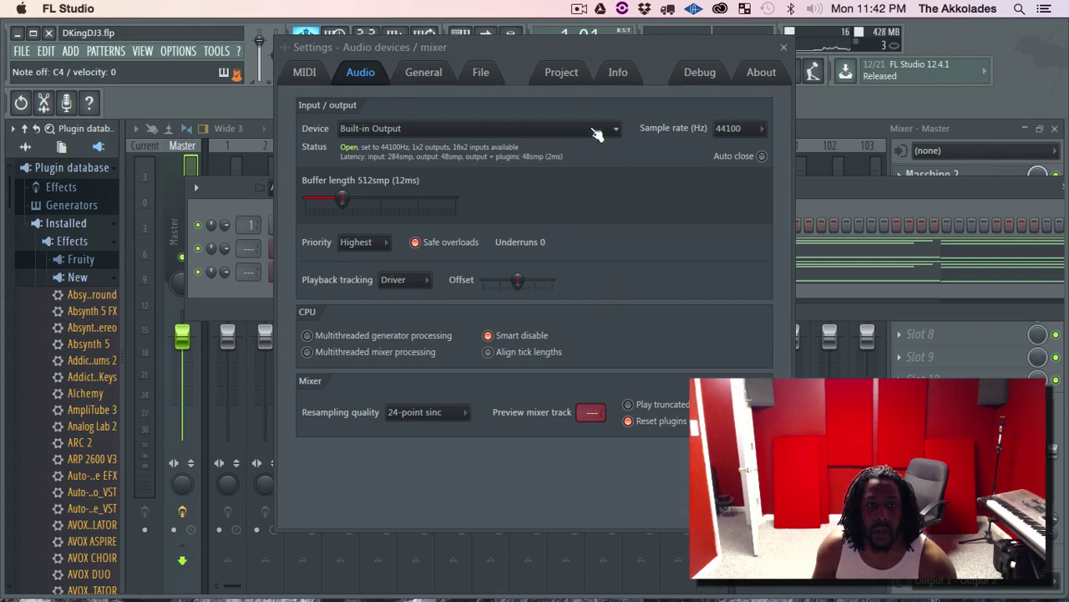
left_click(471, 128)
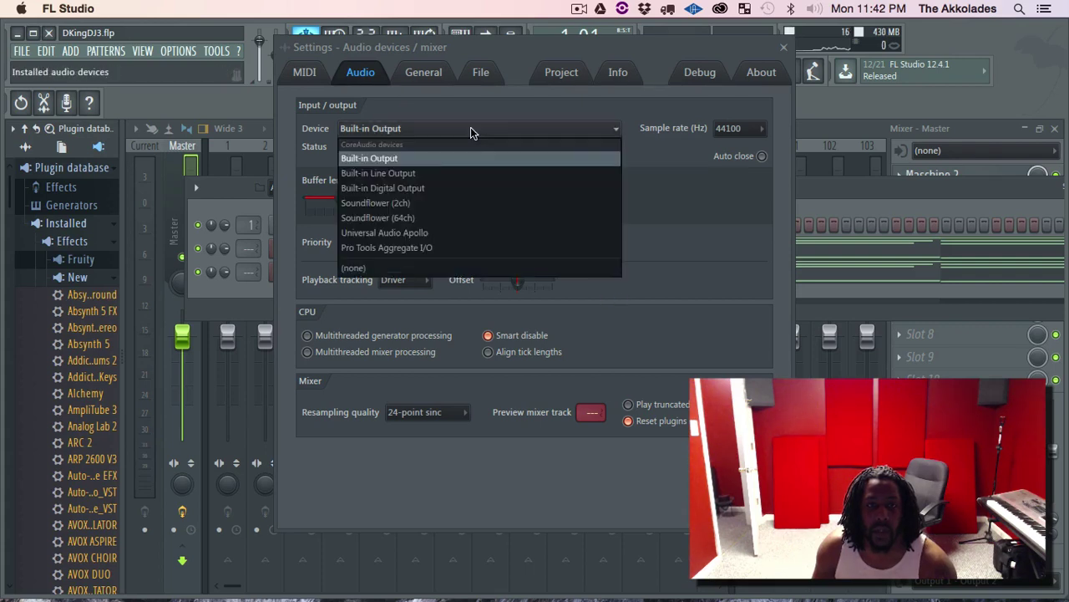
left_click(443, 231)
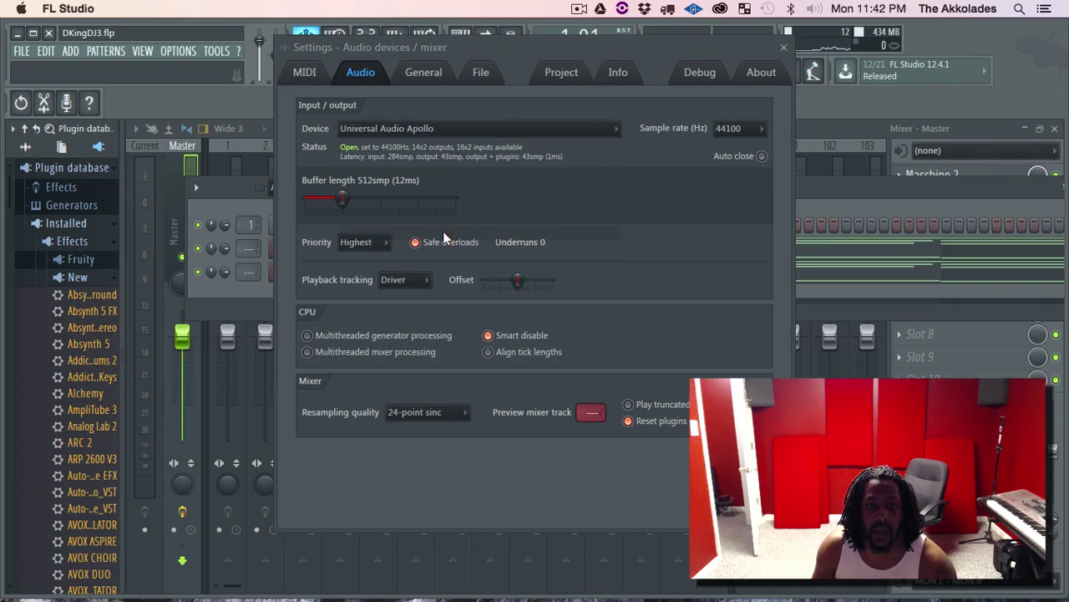
left_click(785, 47)
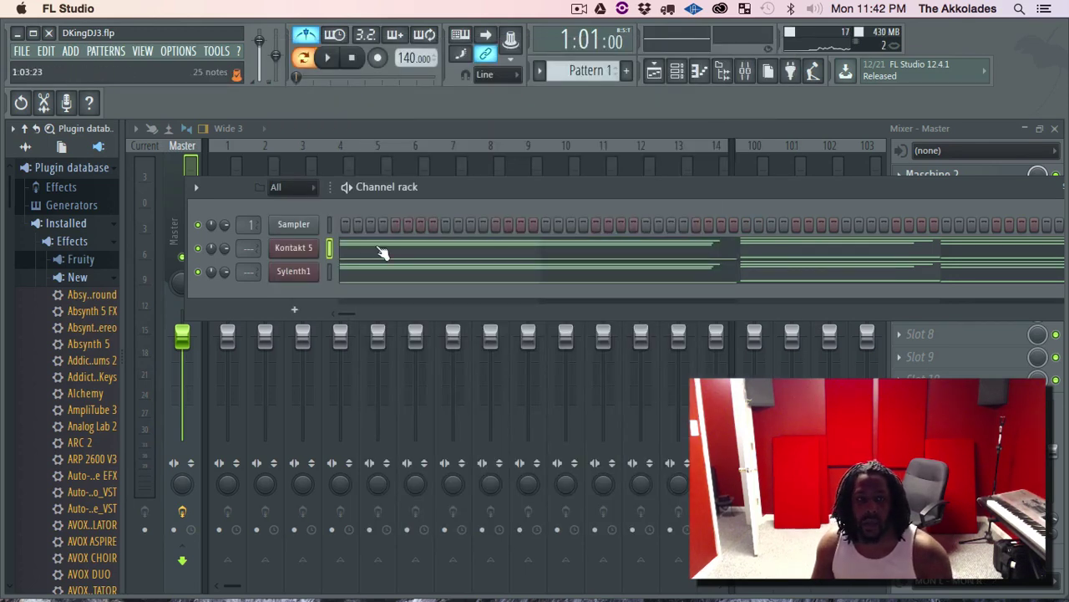
Browse All > Drum Kits > Beastmode > 808 and preview the 809 Kick sample.
left_click(26, 146)
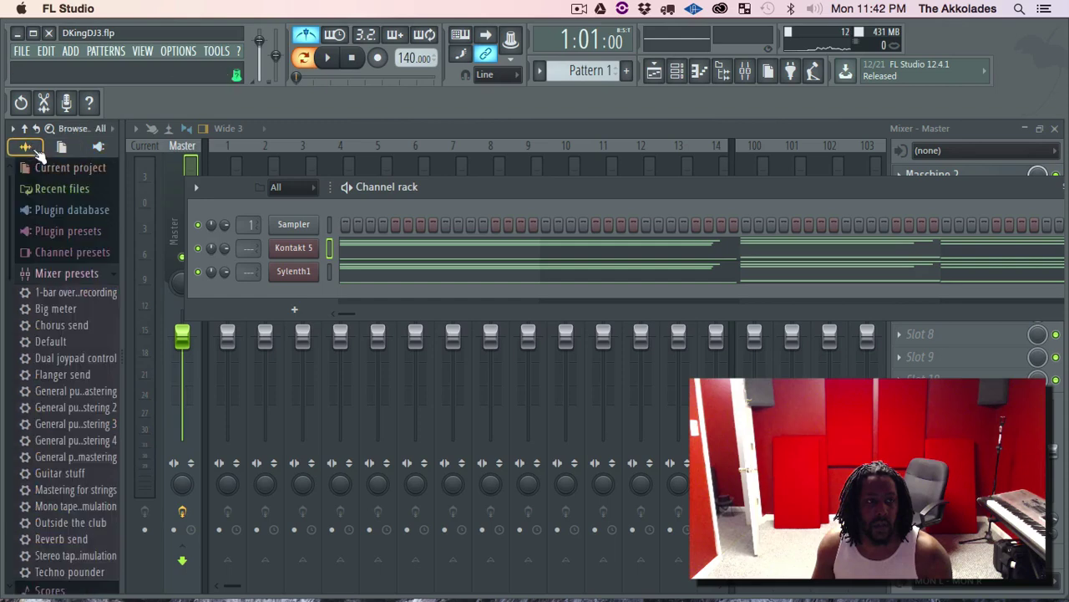
left_click(66, 273)
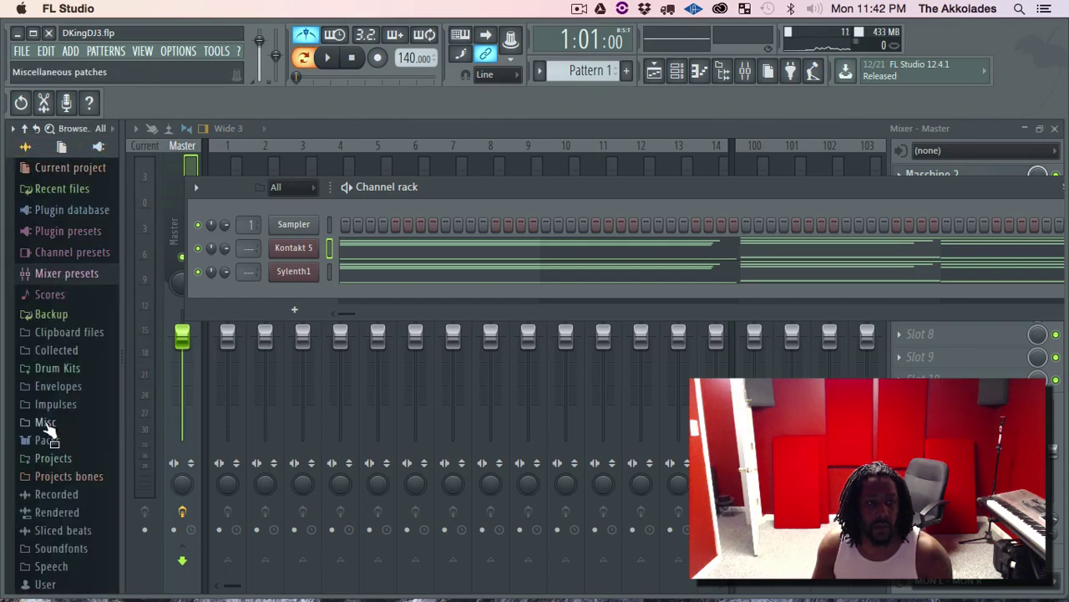
left_click(63, 370)
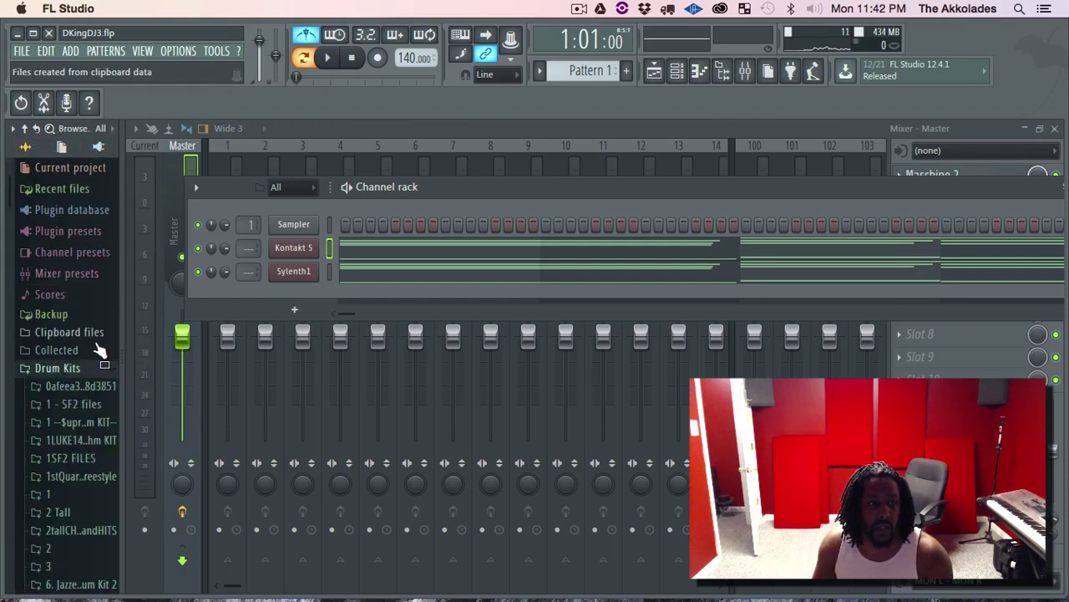
scroll(73, 458, "down", 20)
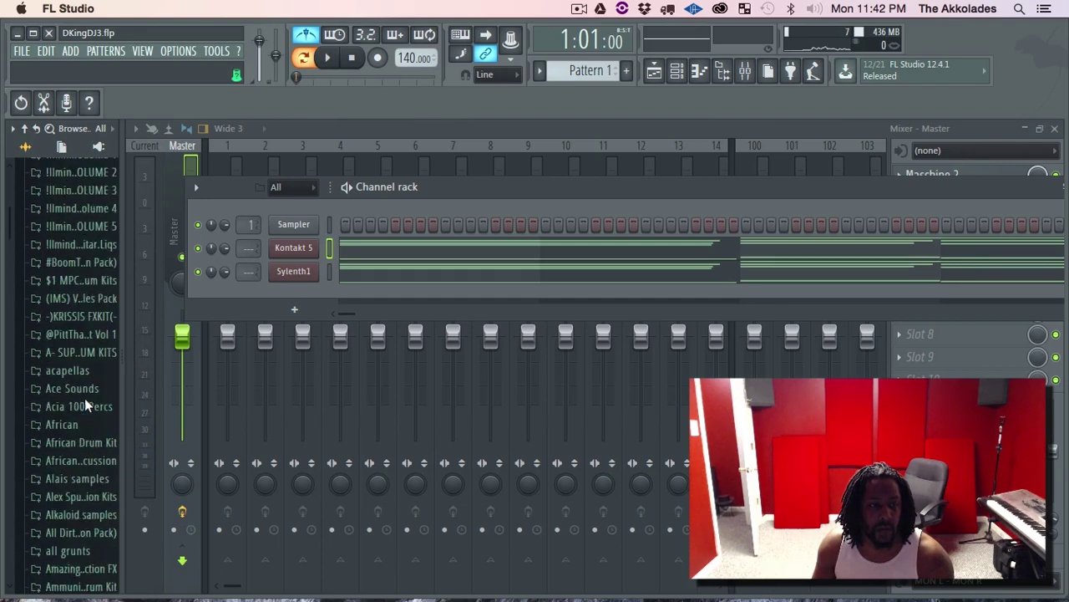
scroll(88, 406, "down", 7)
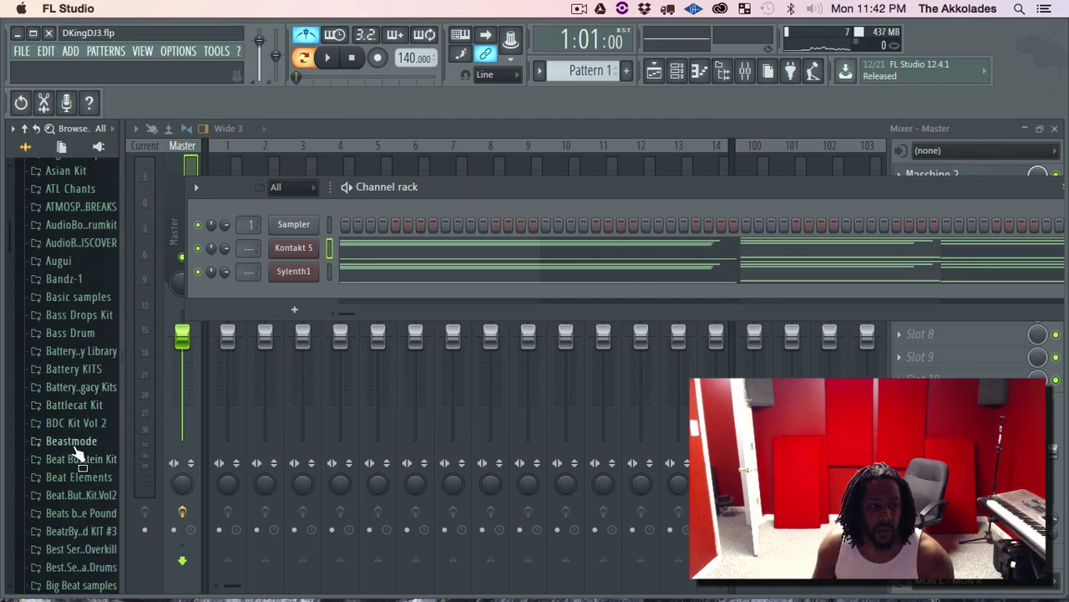
left_click(76, 441)
left_click(65, 459)
left_click(81, 476)
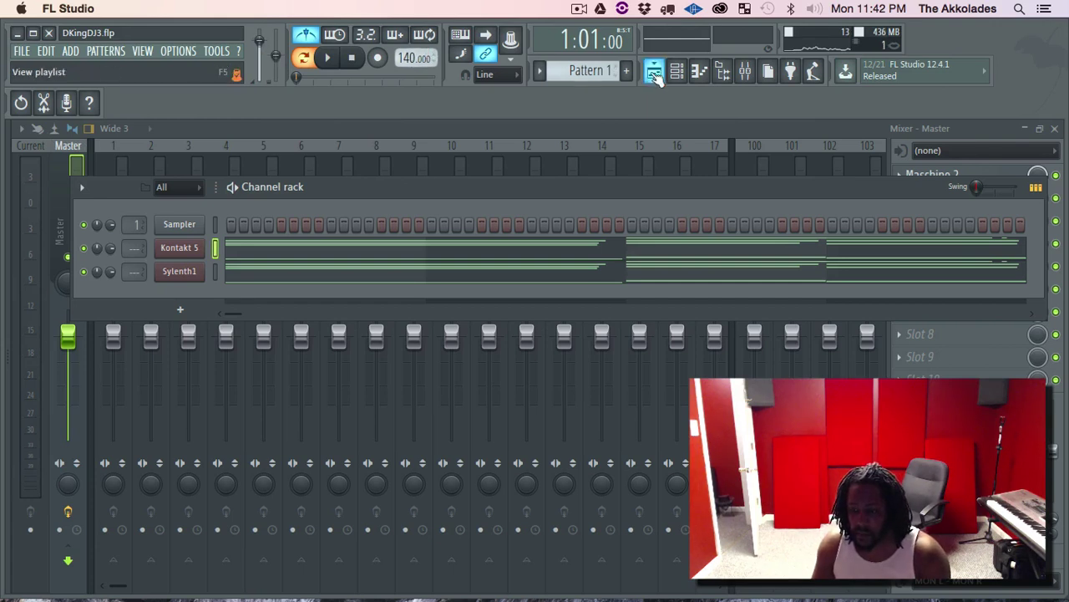
left_click(174, 52)
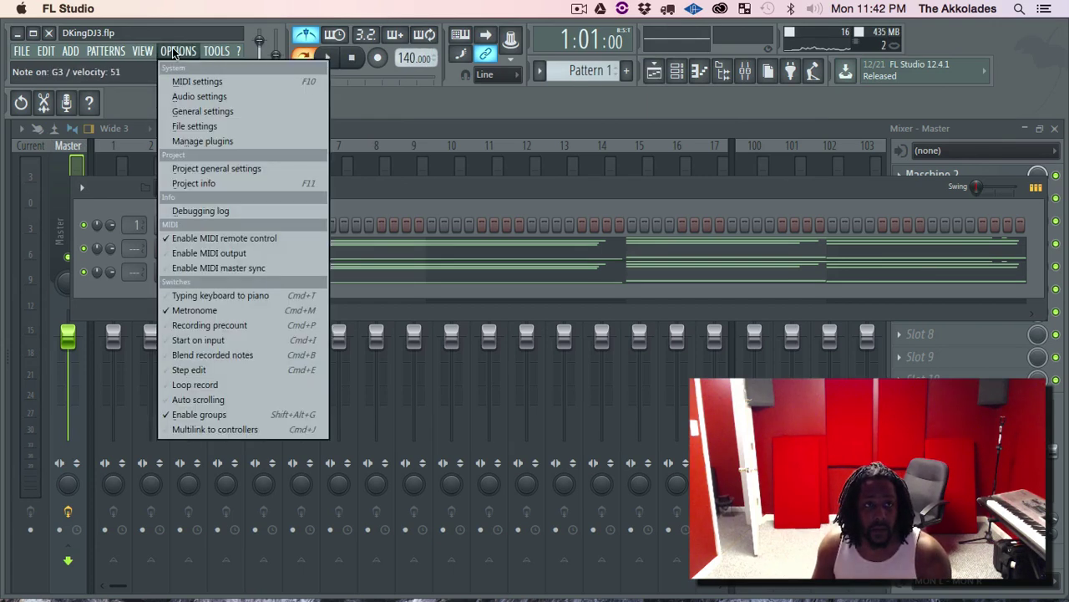
left_click(227, 112)
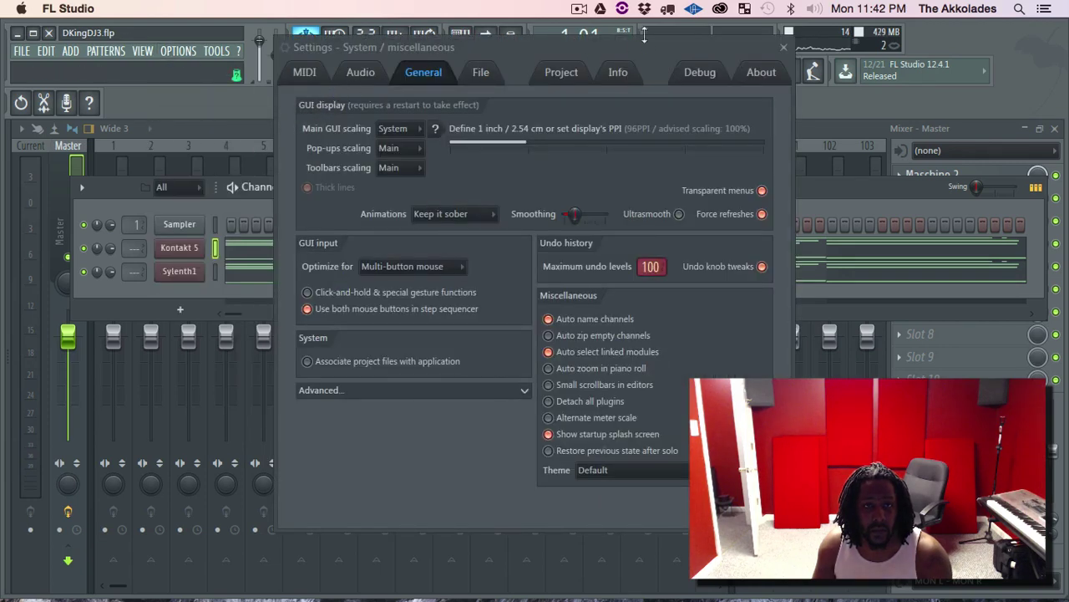
left_click(306, 73)
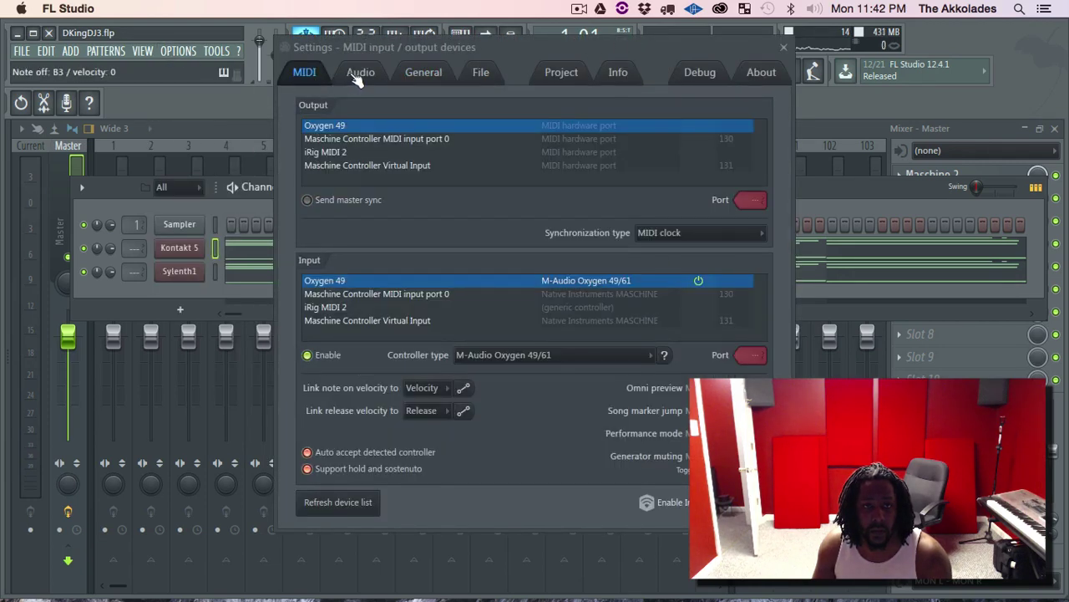
left_click(360, 75)
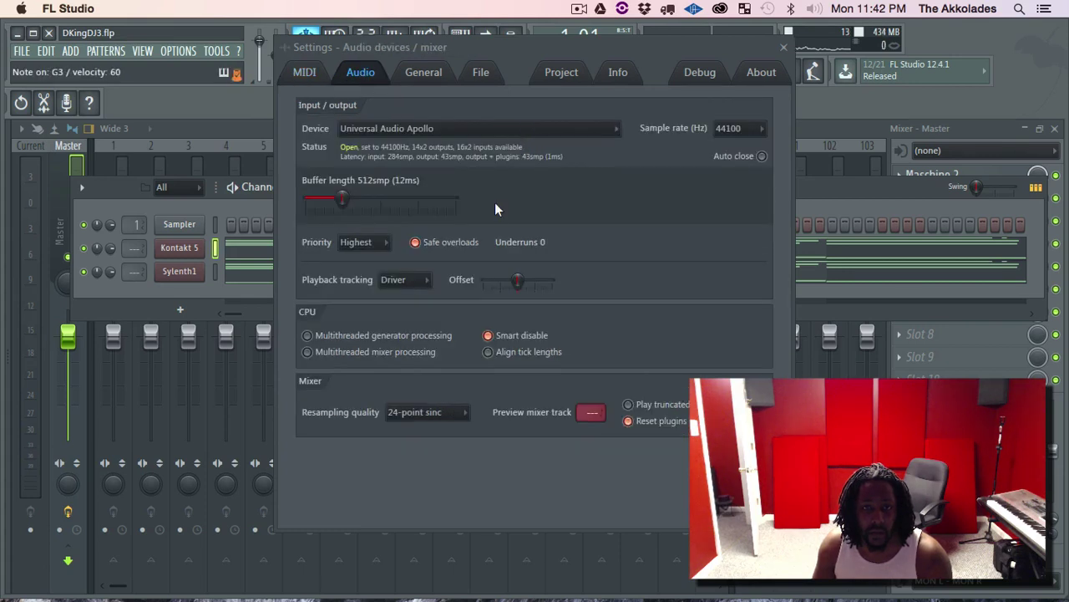
left_click(784, 47)
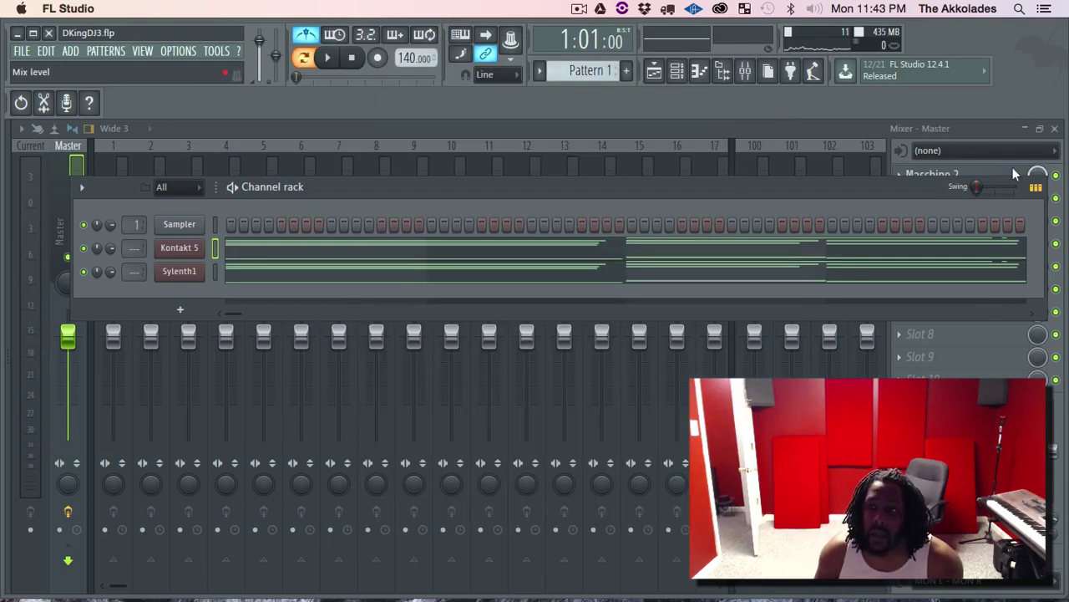
Hide the channel rack and relaunch FL Studio from the Dock.
left_click(677, 71)
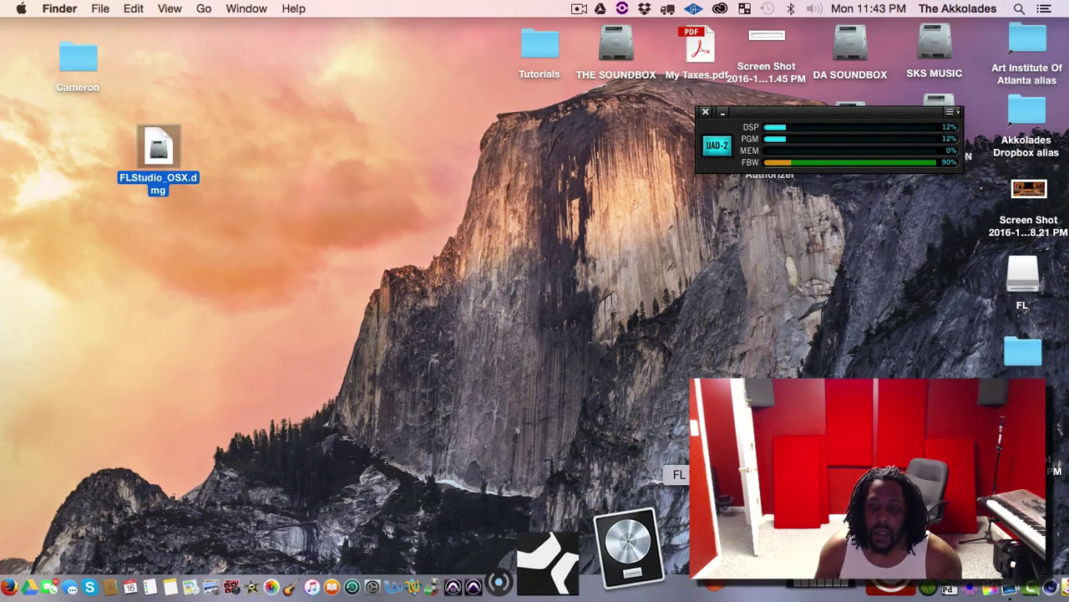
left_click(697, 552)
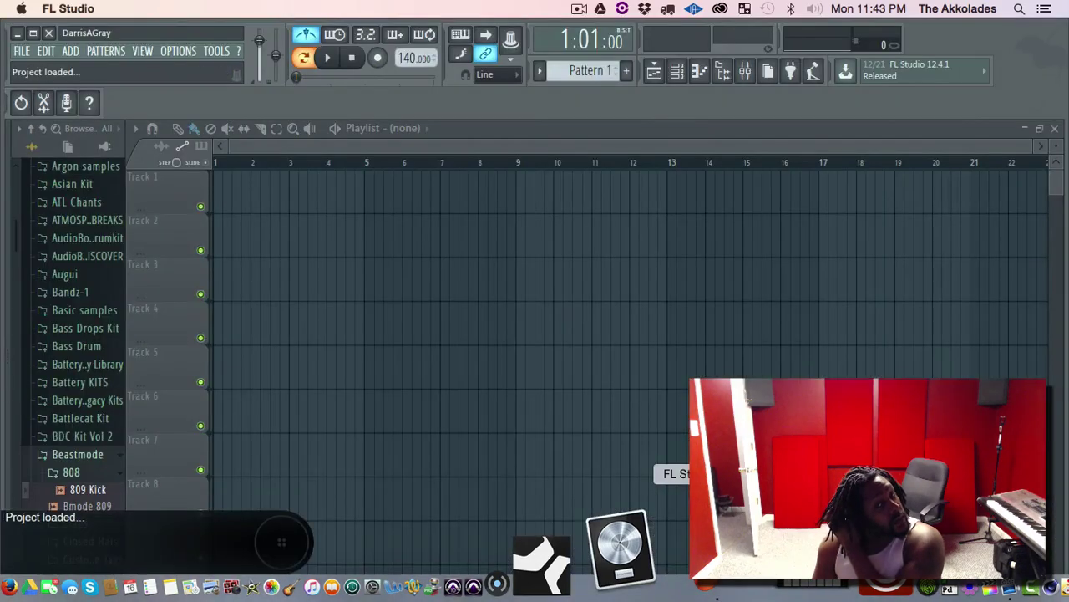
Show the channel rack and preview the 809 Kick and Bmode 809 samples.
left_click(674, 73)
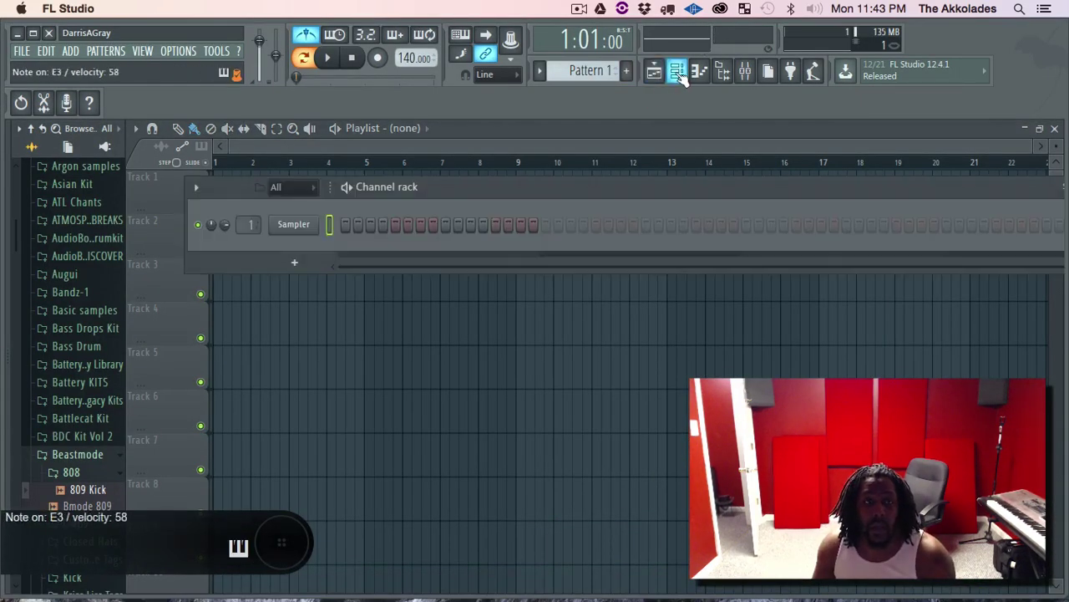
left_click(69, 492)
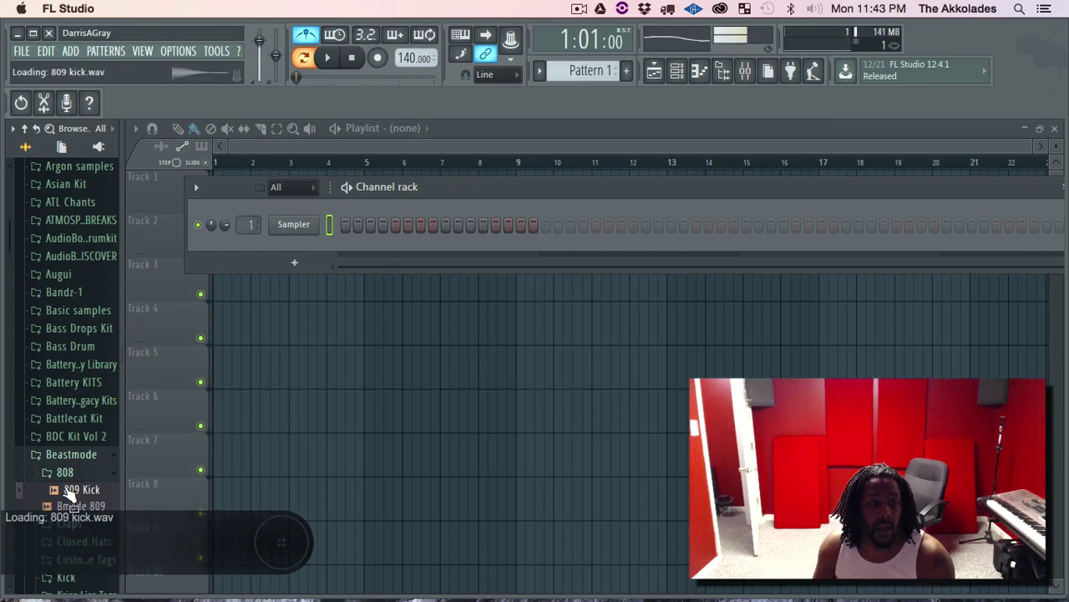
left_click(79, 504)
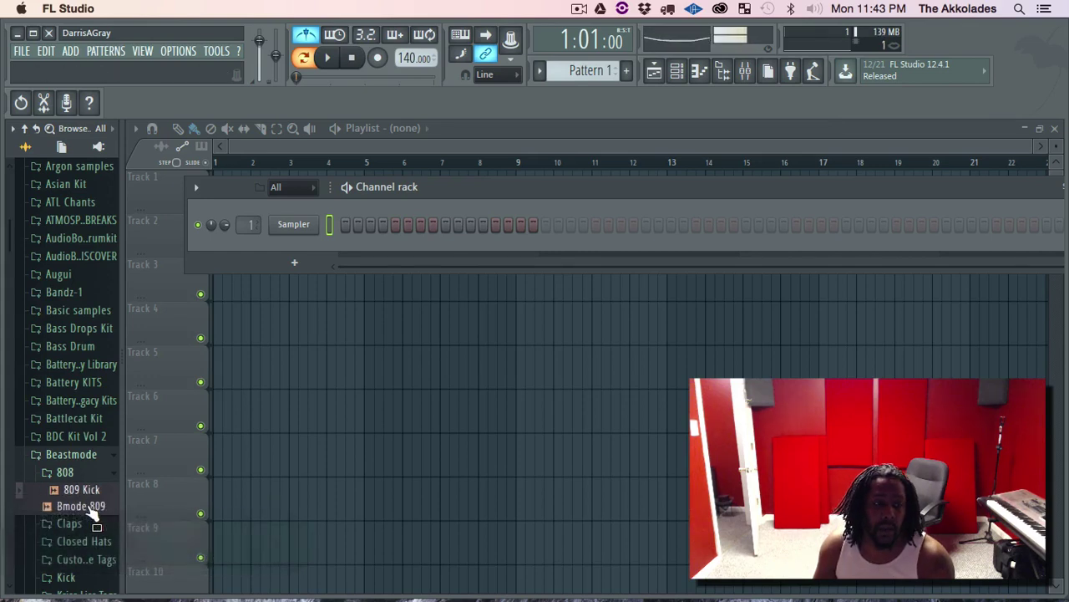
left_click(89, 506)
key("F12")
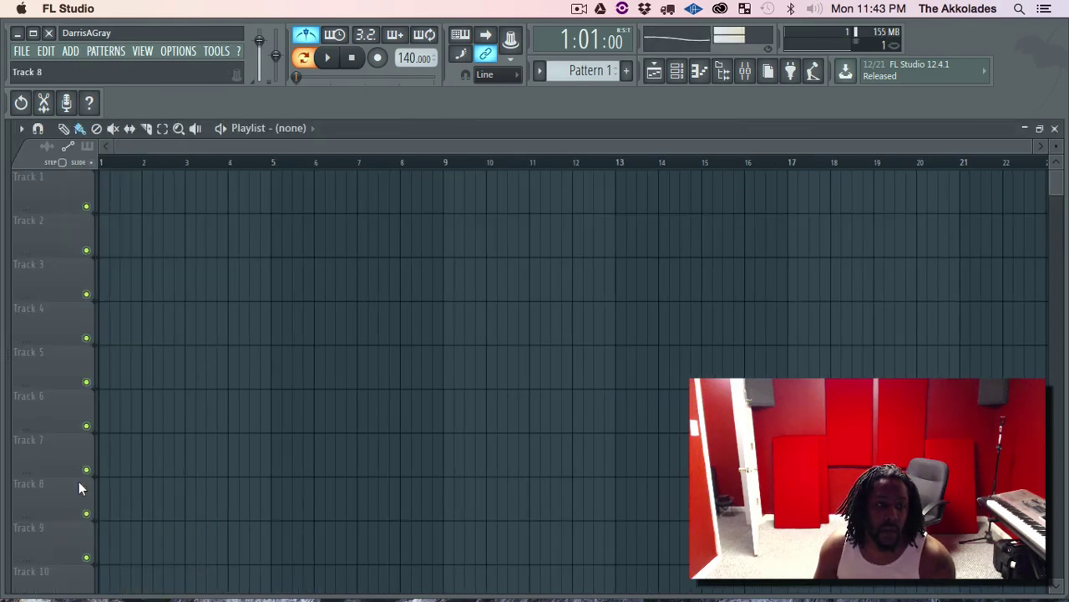
Drag 809 Kick from the browser into the channel rack as a new channel and test it.
left_click(674, 75)
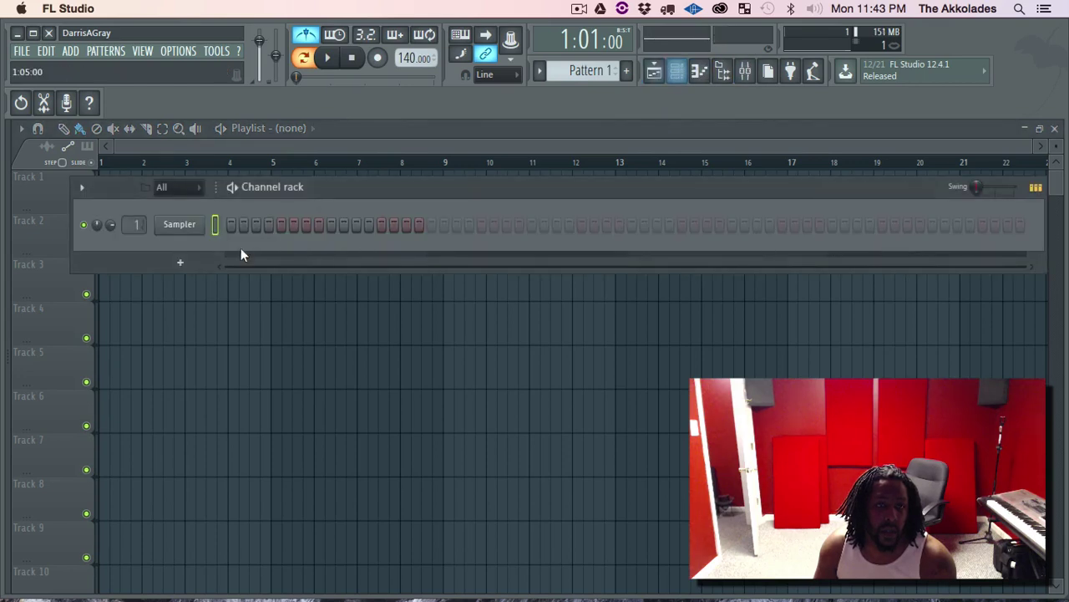
key("alt+F8")
left_click_drag(67, 491, 185, 249)
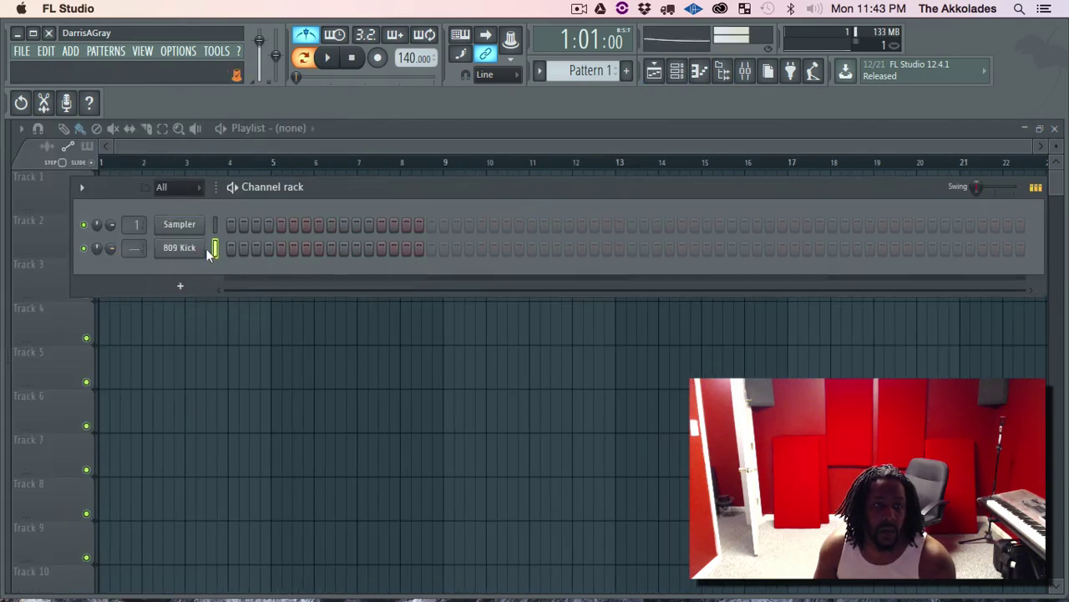
key("e")
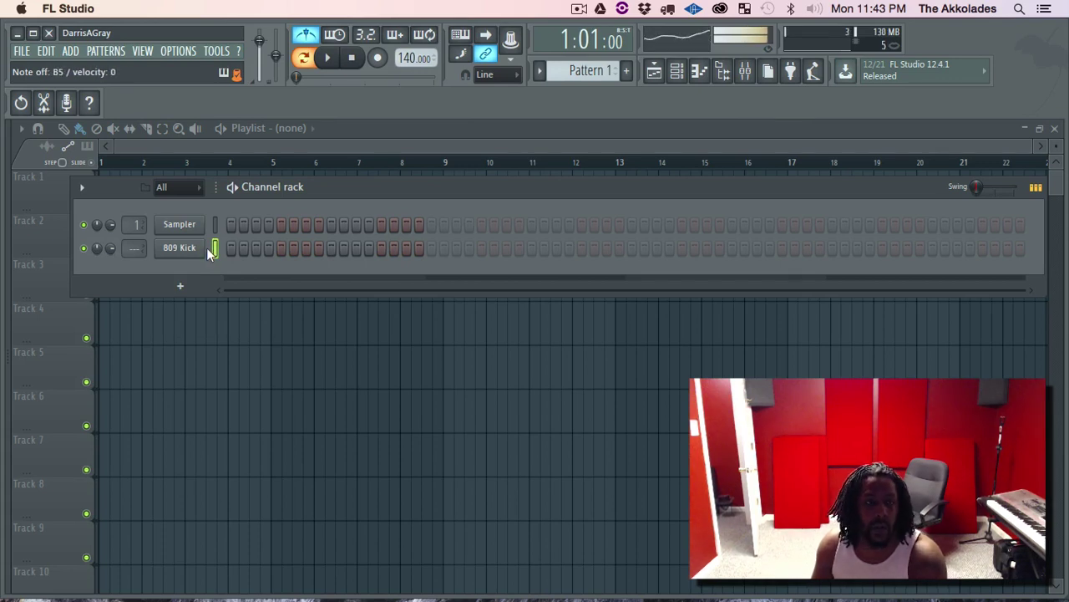
left_click(22, 51)
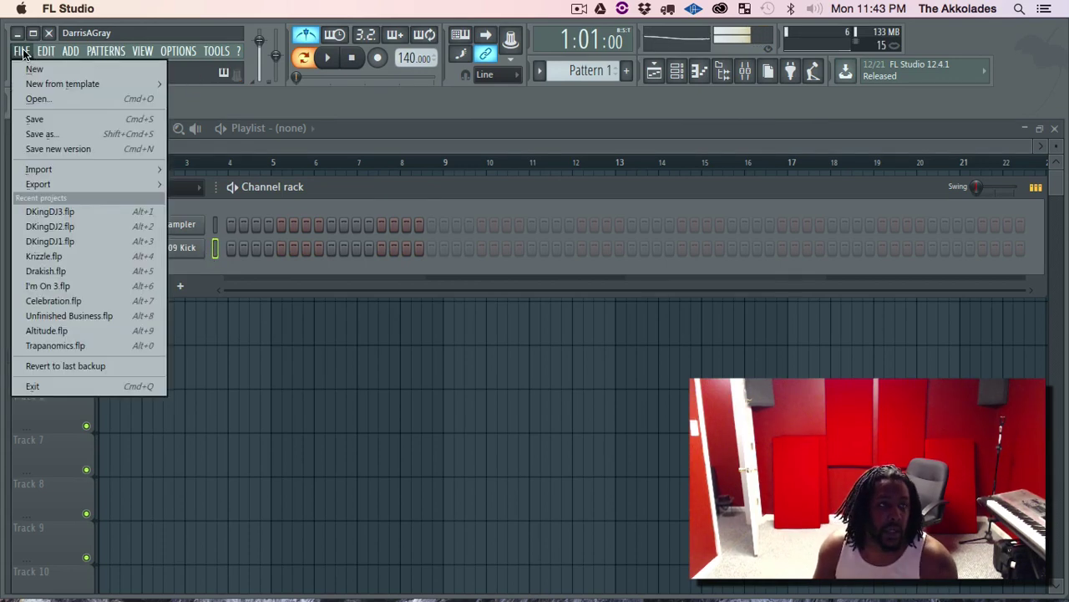
Open recent project DKingDJ1.flp, choosing No to saving untitled.flp.
left_click(88, 241)
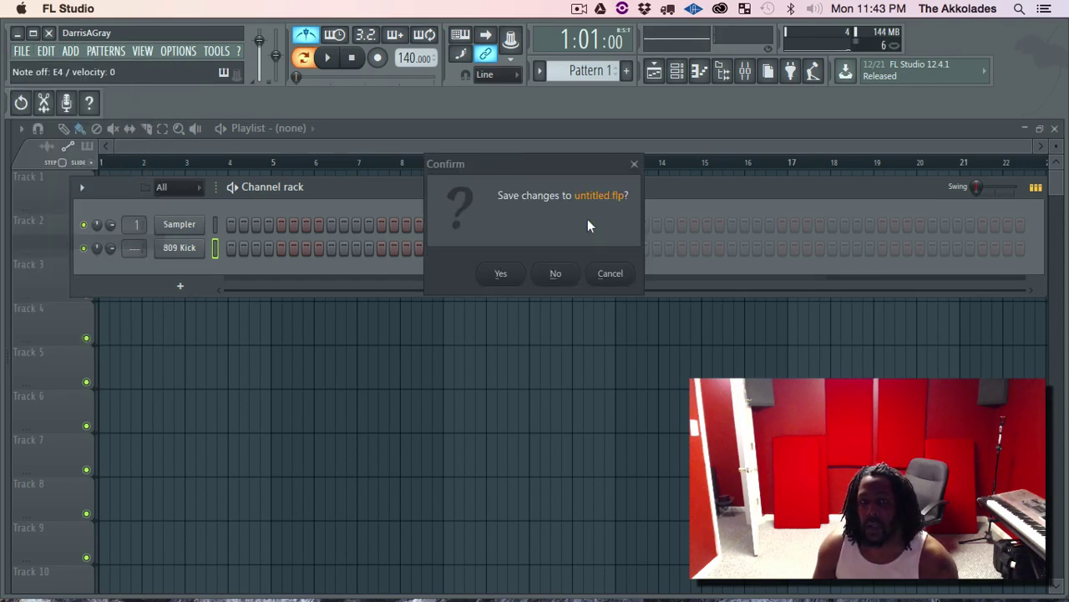
left_click(571, 272)
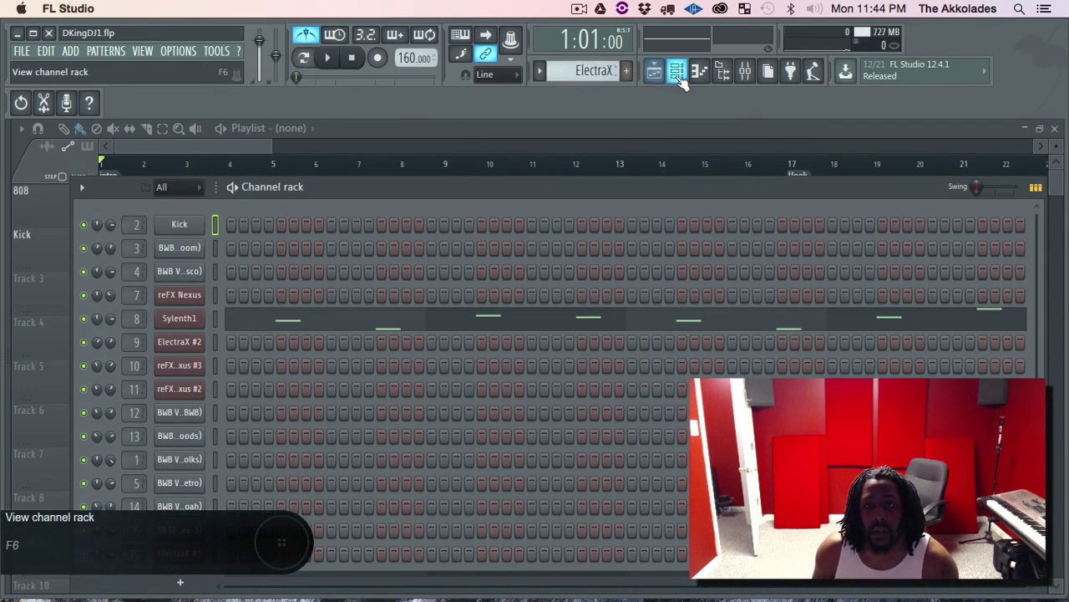
Play DKingDJ1, hide the channel rack, zoom the playlist out to the whole arrangement, then stop.
left_click(326, 59)
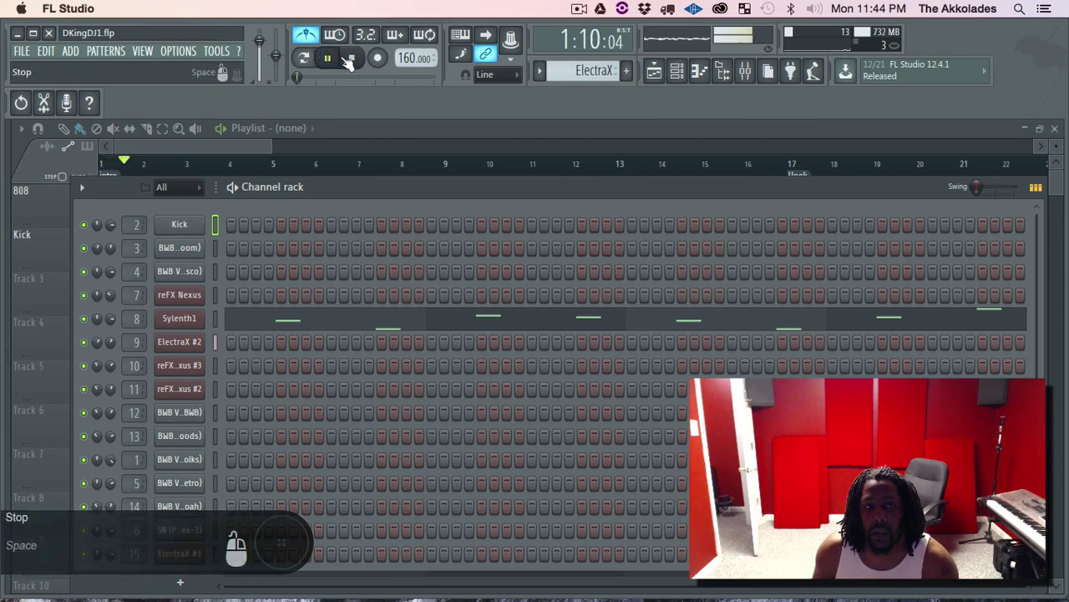
left_click(678, 73)
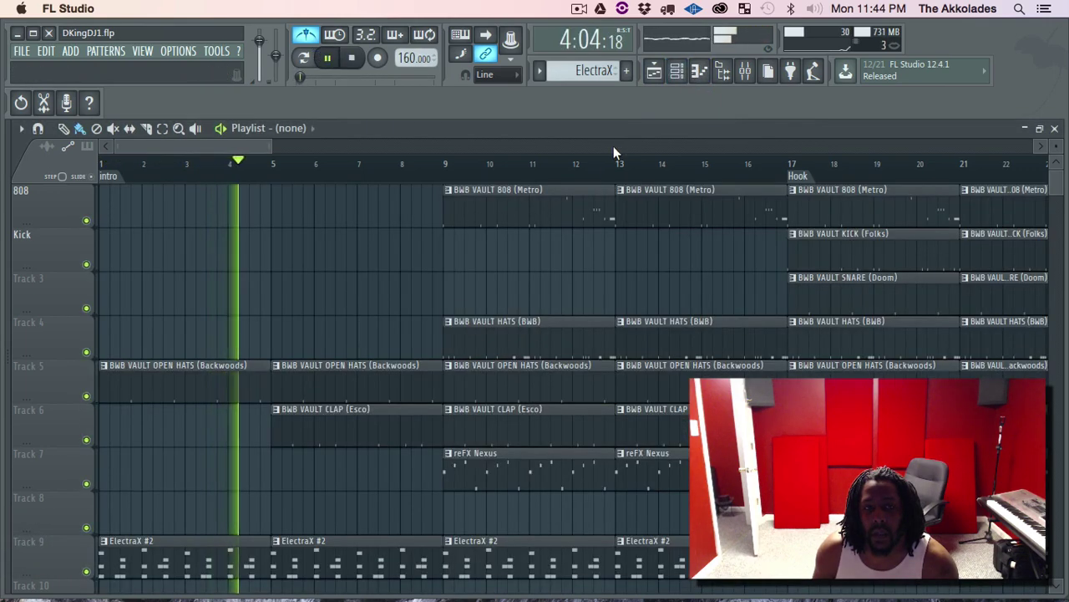
left_click_drag(274, 147, 936, 182)
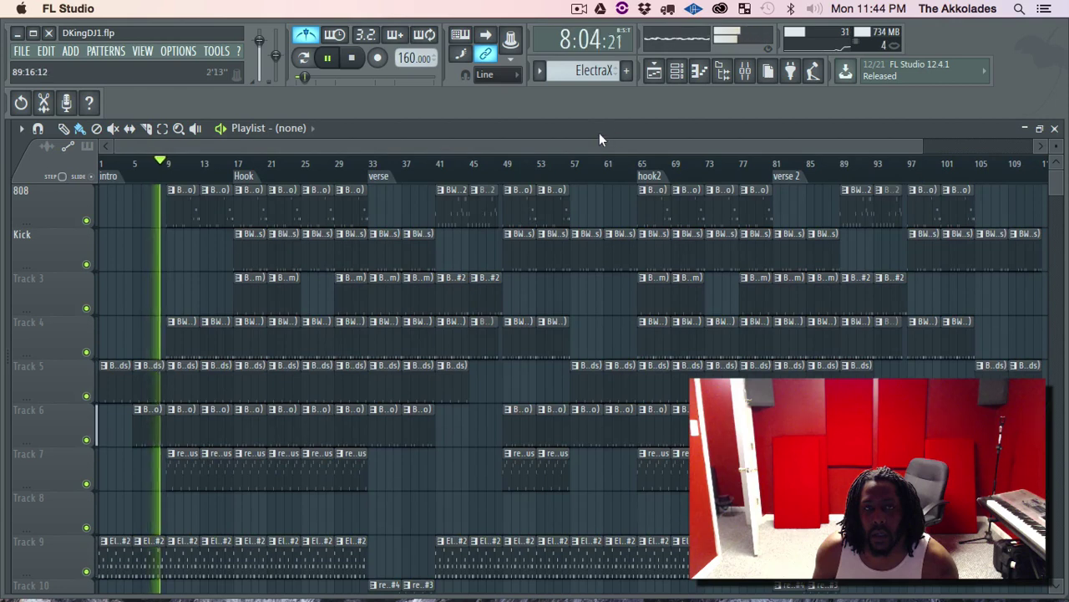
left_click(354, 60)
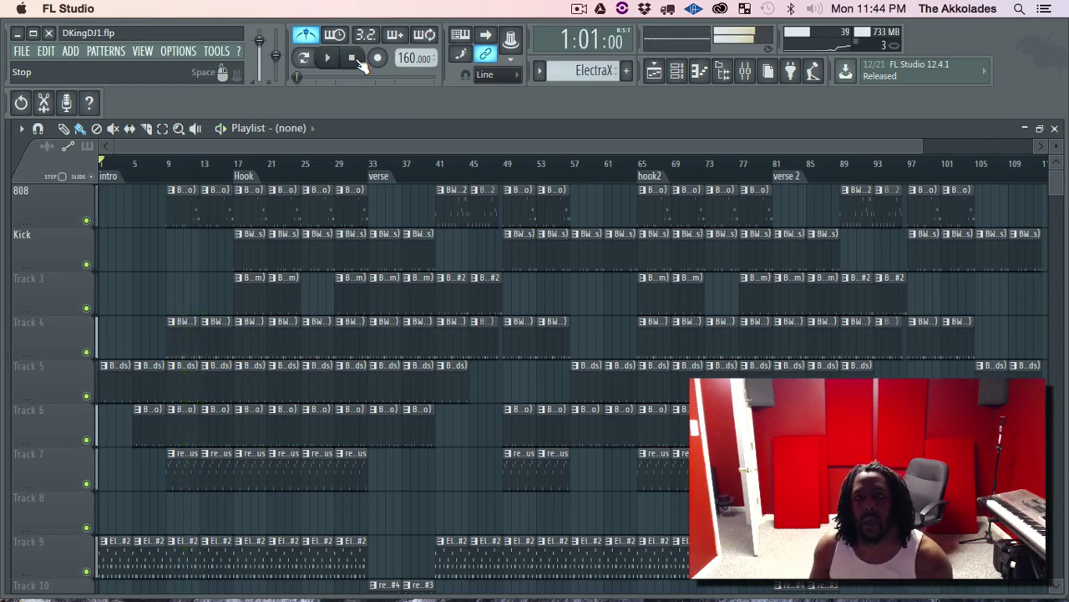